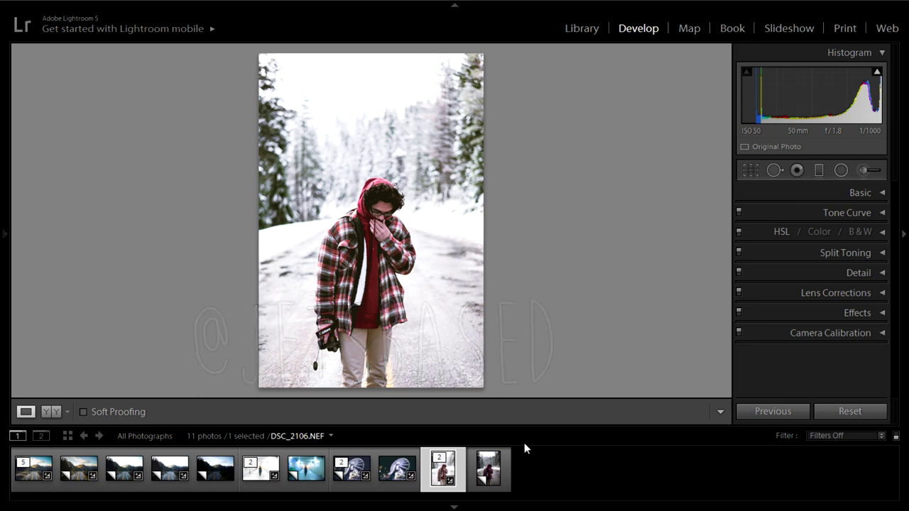
Compare the edited snowy portrait with its original in Before/After view, then return to Loupe view.
{"action": "left_click", "coordinate": [52, 414]}
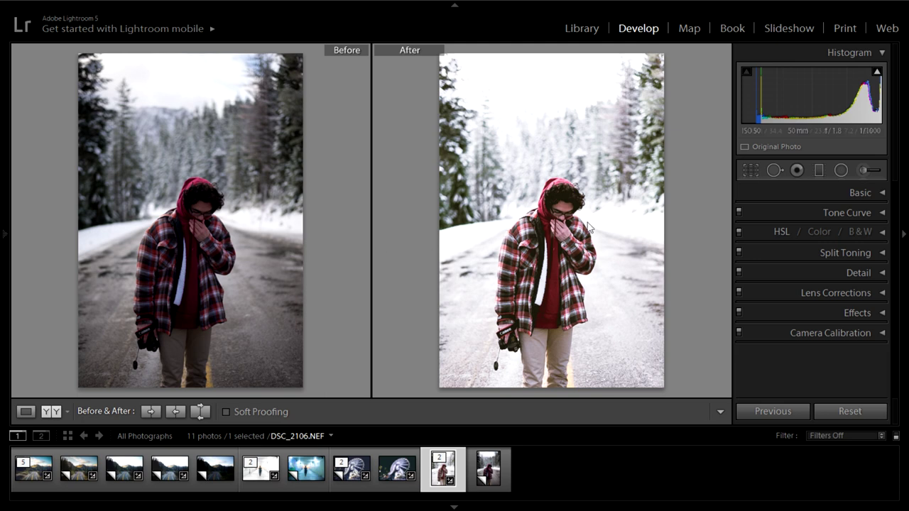
{"action": "left_click", "coordinate": [25, 411]}
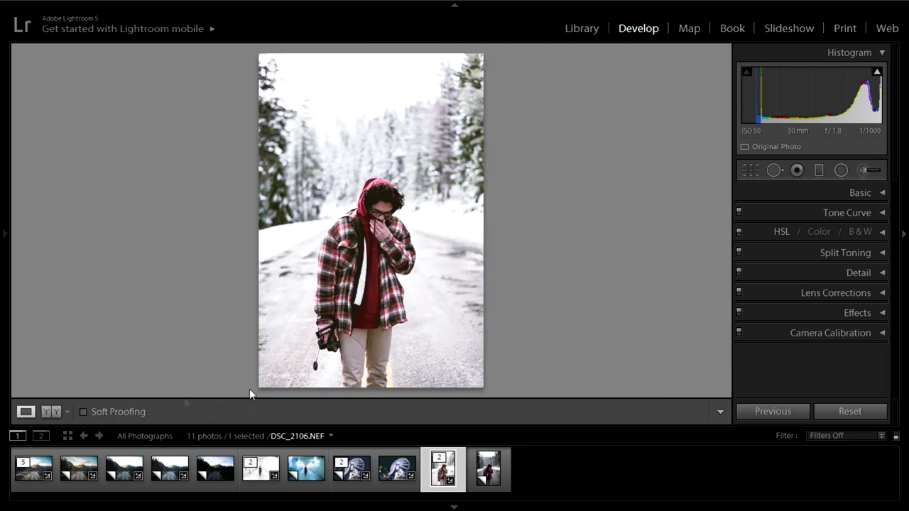
On Copy 1, set Exposure to +1.43 and Contrast to +24, checking against the original edit.
{"action": "left_click", "coordinate": [490, 475]}
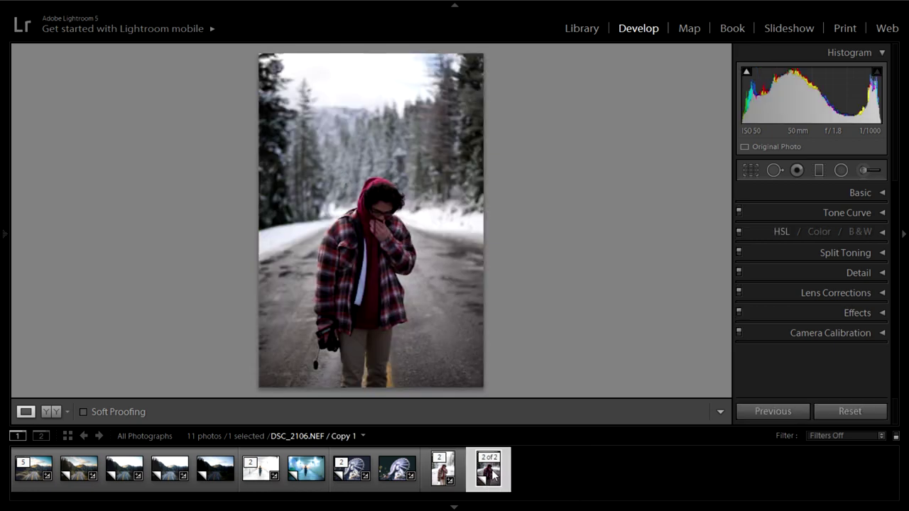
{"action": "left_click", "coordinate": [884, 190]}
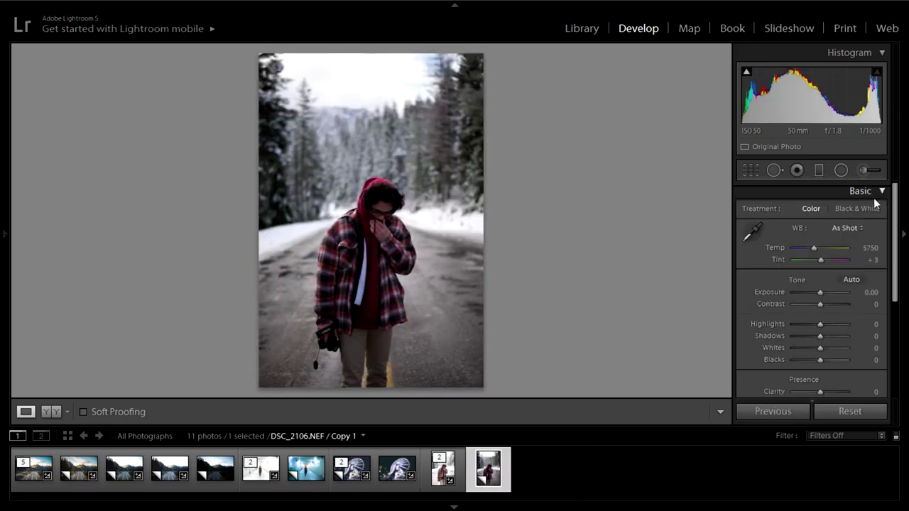
{"action": "left_click_drag", "start_coordinate": [821, 293], "coordinate": [830, 293]}
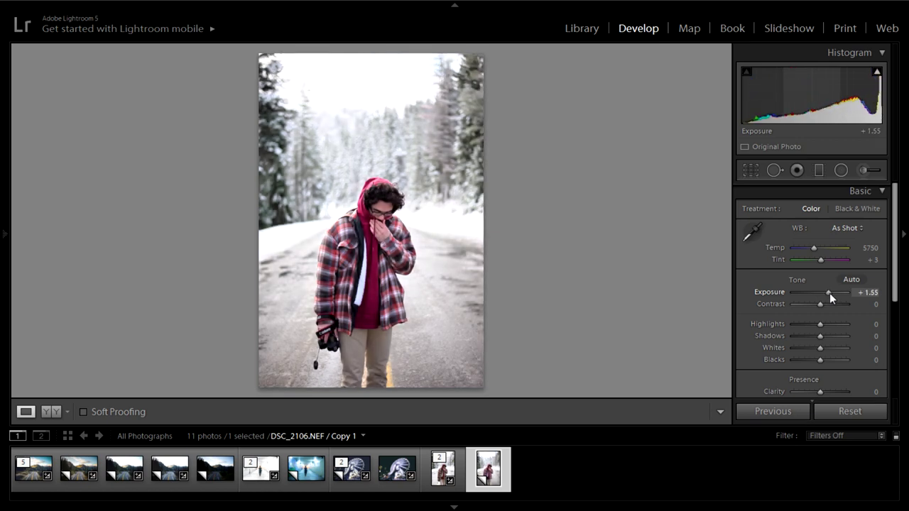
{"action": "left_click", "coordinate": [440, 480]}
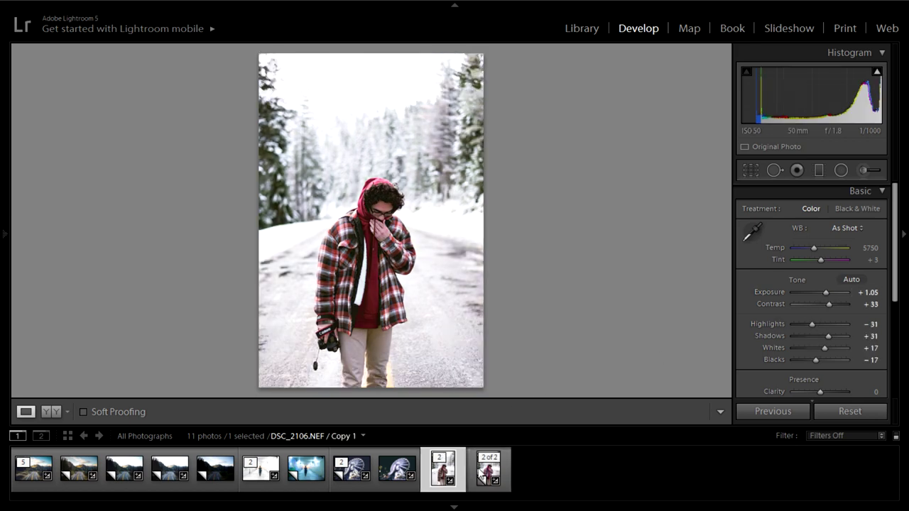
{"action": "left_click", "coordinate": [488, 469]}
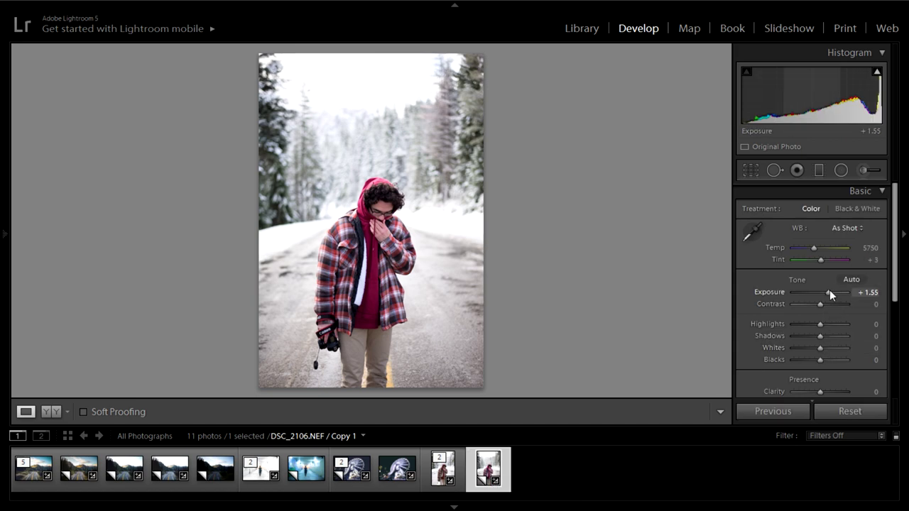
{"action": "mouse_move", "coordinate": [829, 291]}
{"action": "left_mouse_down"}
{"action": "mouse_move", "coordinate": [818, 305]}
{"action": "mouse_move", "coordinate": [827, 304]}
{"action": "left_mouse_up"}
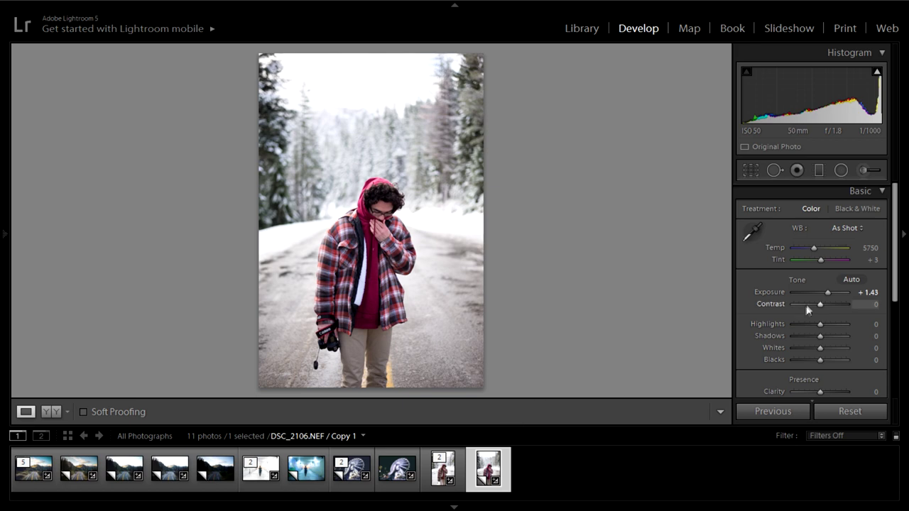
{"action": "left_click_drag", "start_coordinate": [819, 304], "coordinate": [826, 305]}
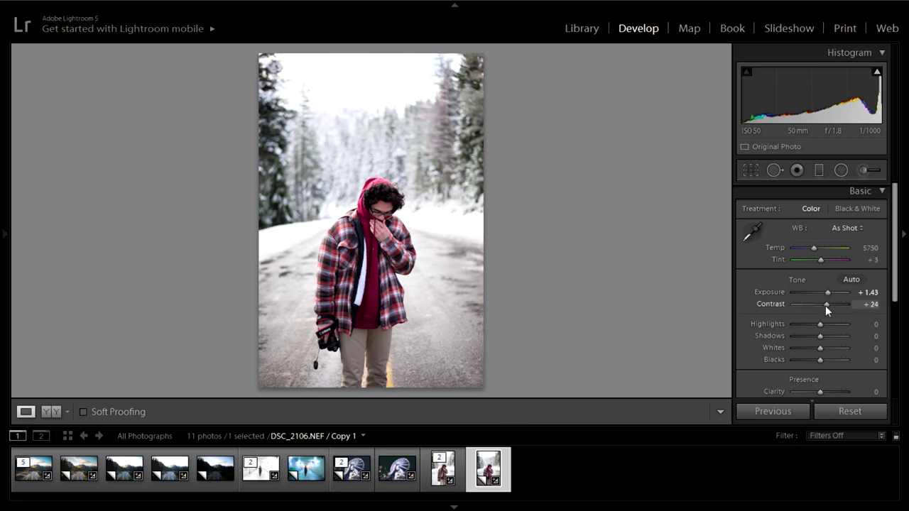
{"action": "left_click", "coordinate": [444, 471]}
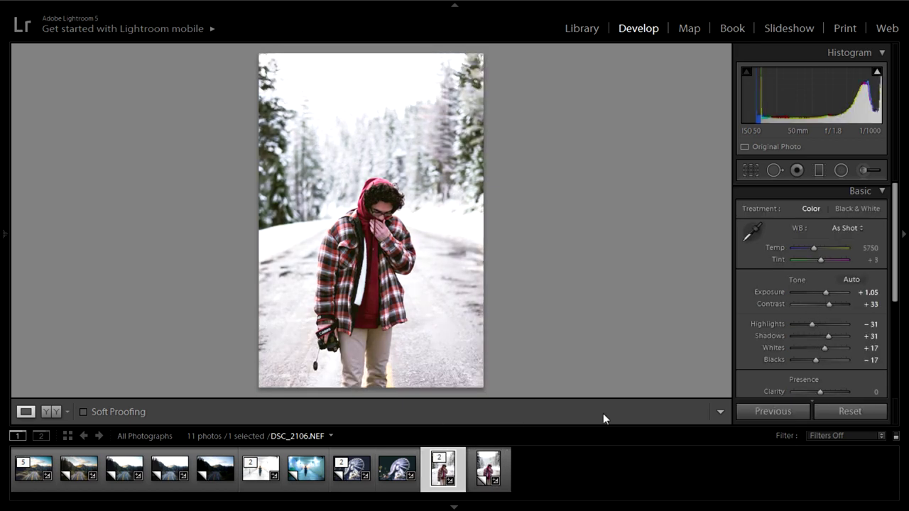
{"action": "left_click", "coordinate": [488, 469]}
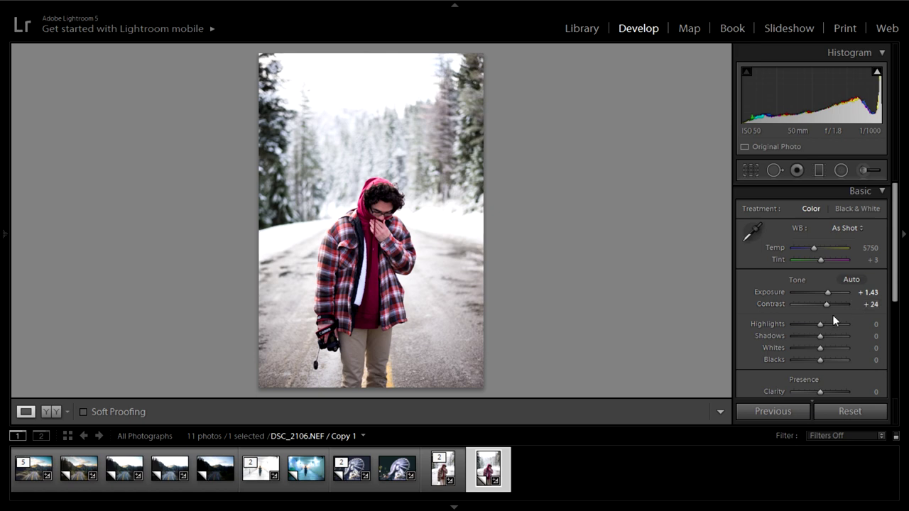
On Copy 1, set Highlights +26, Shadows +17, Whites +17 and Blacks −17, comparing with the original.
{"action": "left_click", "coordinate": [434, 480]}
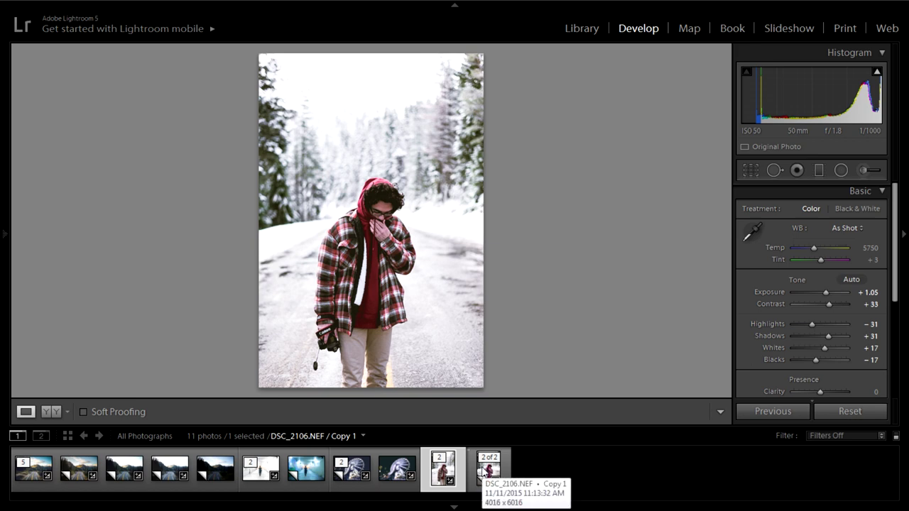
{"action": "left_click", "coordinate": [484, 472]}
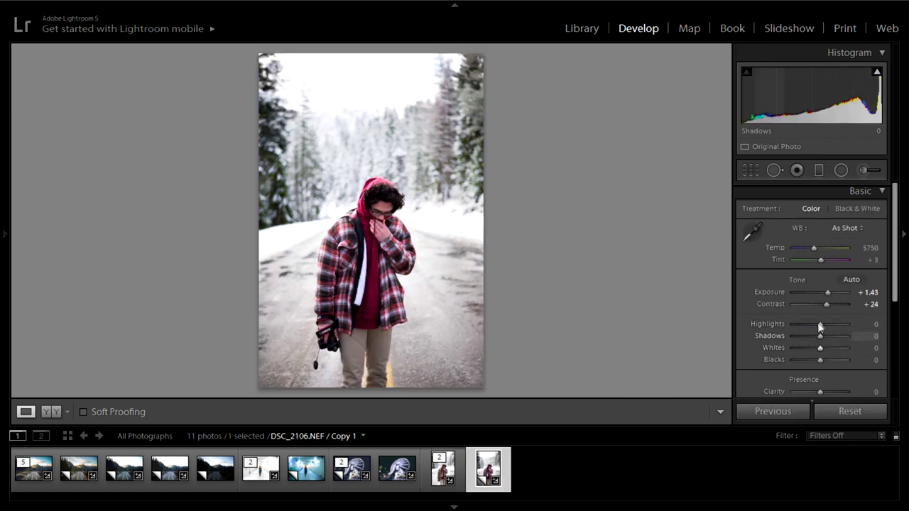
{"action": "mouse_move", "coordinate": [819, 323]}
{"action": "left_mouse_down"}
{"action": "mouse_move", "coordinate": [801, 324]}
{"action": "mouse_move", "coordinate": [824, 333]}
{"action": "mouse_move", "coordinate": [696, 339]}
{"action": "mouse_move", "coordinate": [885, 352]}
{"action": "mouse_move", "coordinate": [822, 339]}
{"action": "mouse_move", "coordinate": [770, 343]}
{"action": "mouse_move", "coordinate": [854, 338]}
{"action": "mouse_move", "coordinate": [829, 337]}
{"action": "left_mouse_up"}
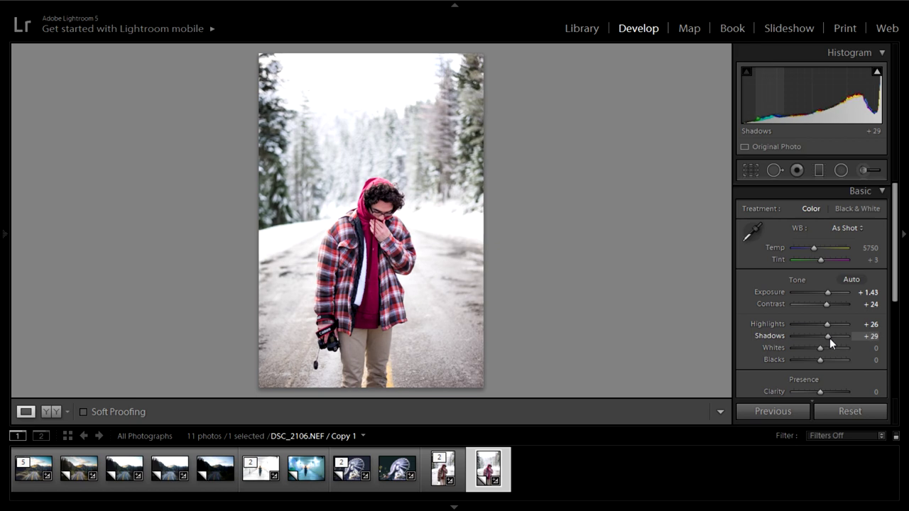
{"action": "left_click_drag", "start_coordinate": [828, 337], "coordinate": [824, 346]}
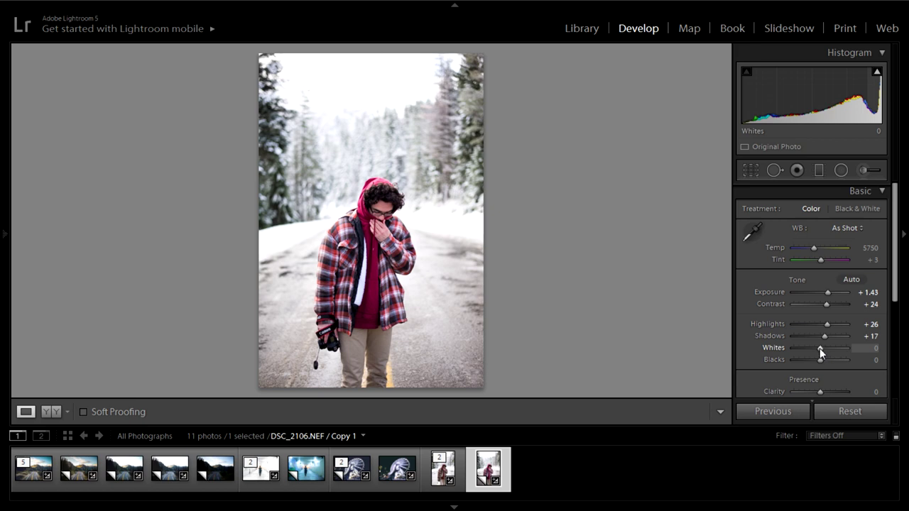
{"action": "left_click_drag", "start_coordinate": [819, 348], "coordinate": [824, 348]}
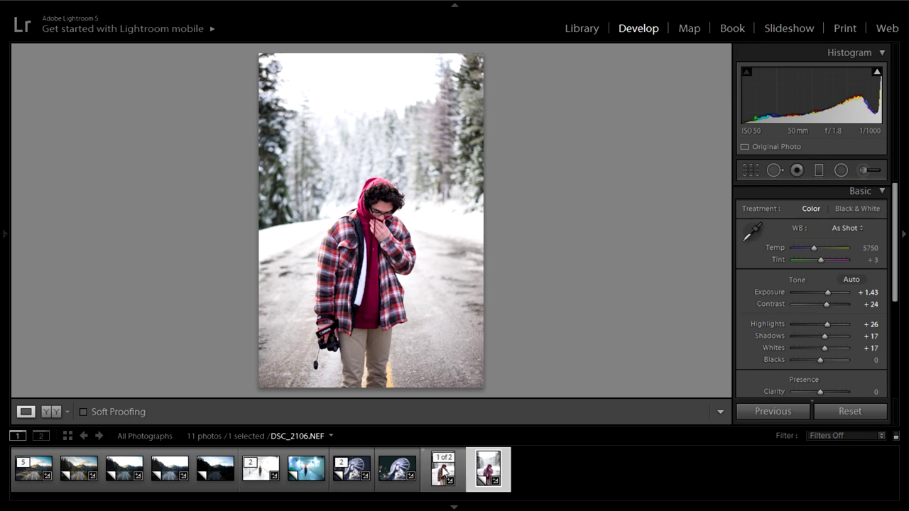
{"action": "left_click", "coordinate": [446, 471]}
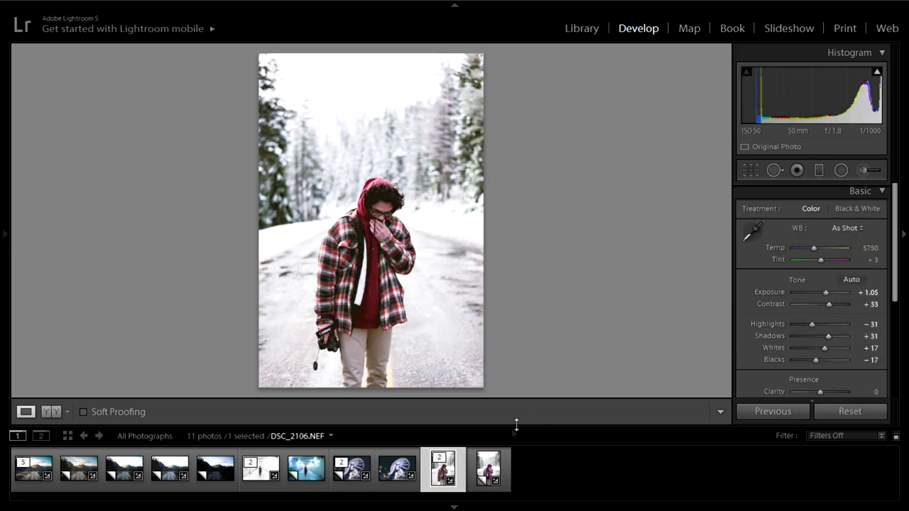
{"action": "left_click", "coordinate": [489, 466]}
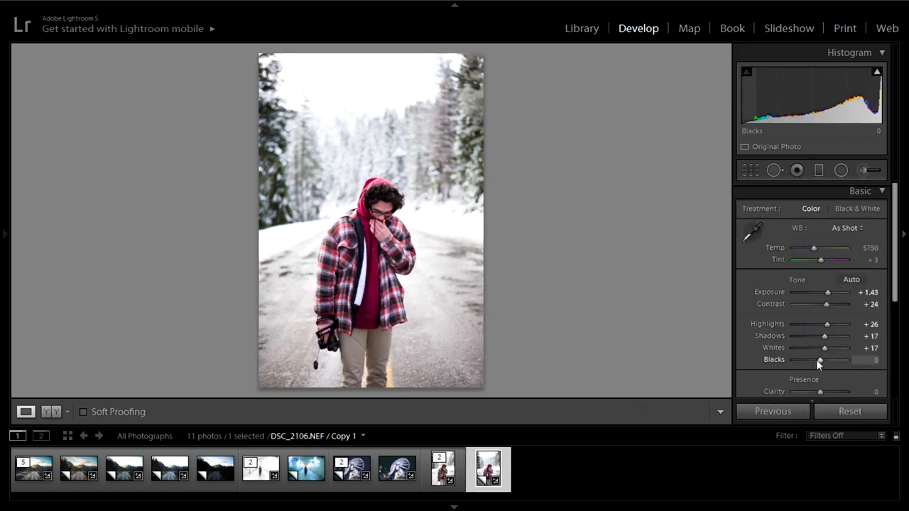
{"action": "left_click_drag", "start_coordinate": [816, 360], "coordinate": [813, 364]}
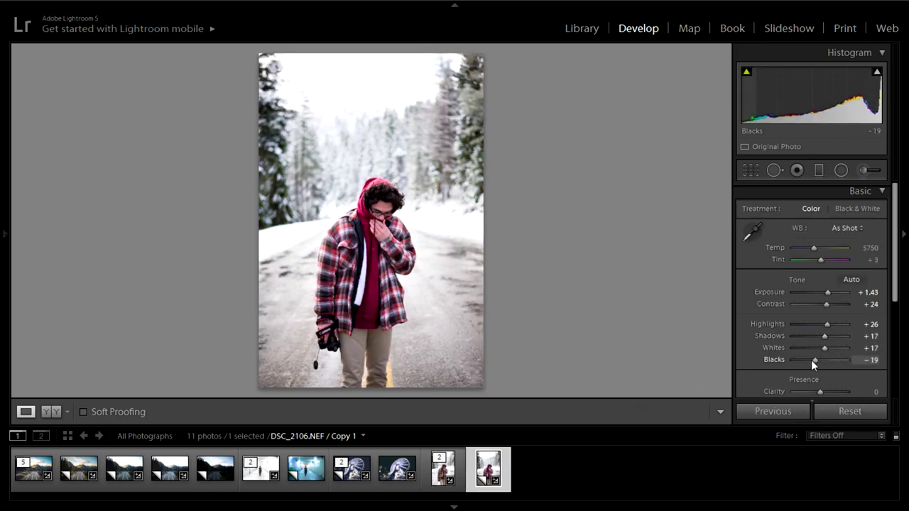
{"action": "scroll", "coordinate": [831, 329], "scroll_direction": "down", "scroll_amount": 3}
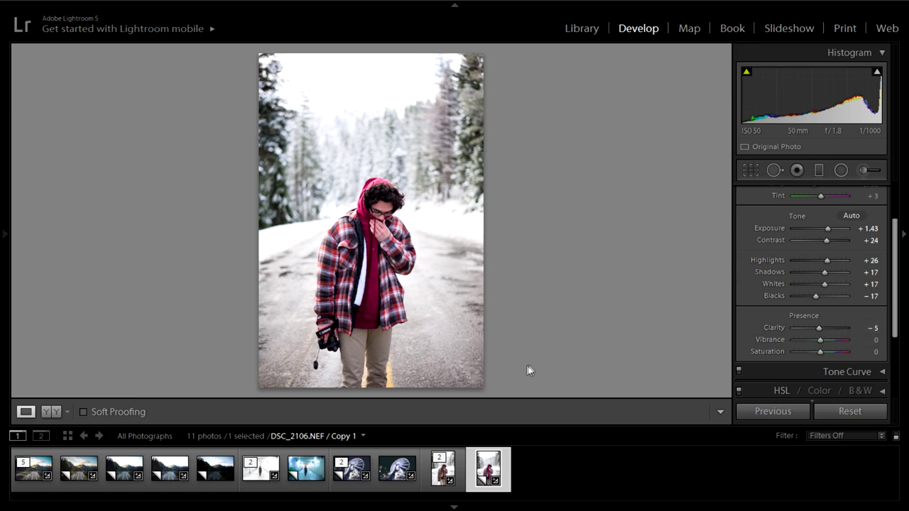
Reset Clarity and set it to +5, with Saturation at −5, in the Presence section.
{"action": "mouse_move", "coordinate": [819, 328]}
{"action": "left_mouse_down"}
{"action": "mouse_move", "coordinate": [788, 325]}
{"action": "mouse_move", "coordinate": [892, 330]}
{"action": "mouse_move", "coordinate": [852, 343]}
{"action": "mouse_move", "coordinate": [821, 339]}
{"action": "left_mouse_up"}
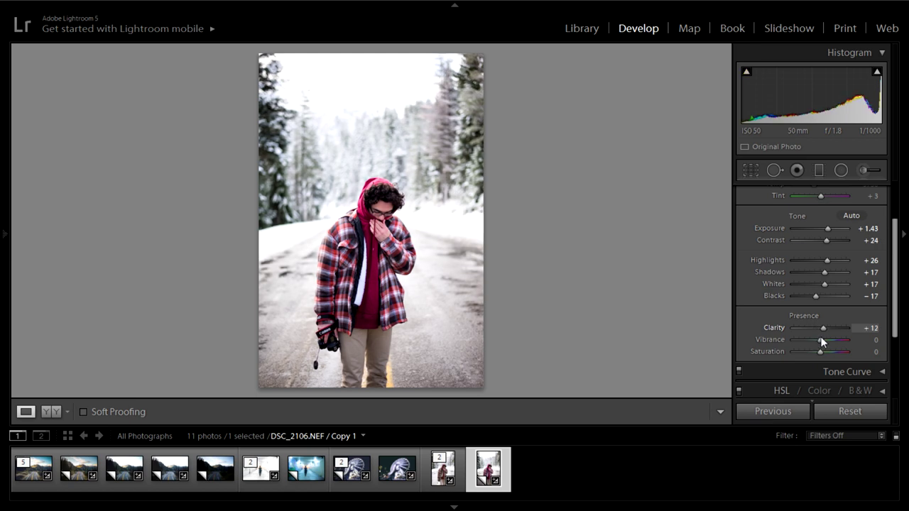
{"action": "double_click", "coordinate": [821, 329]}
{"action": "scroll", "coordinate": [841, 308], "scroll_direction": "down", "scroll_amount": 1}
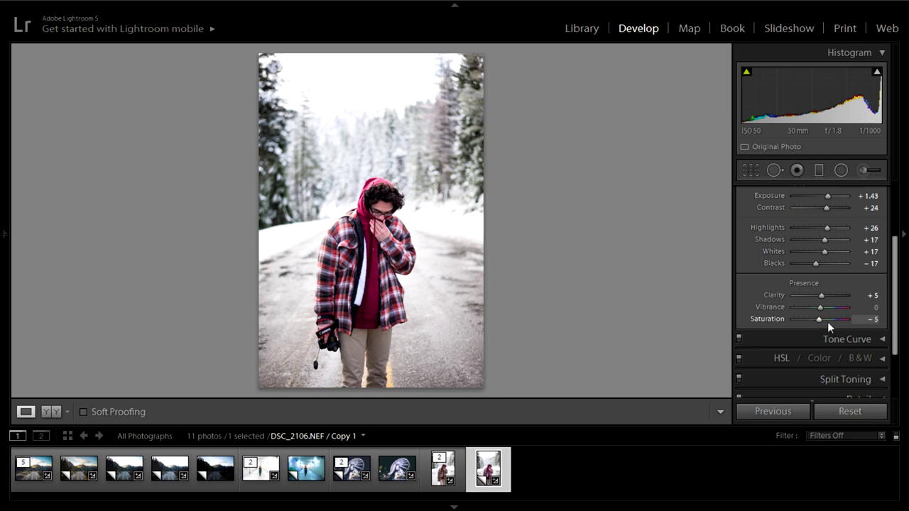
{"action": "scroll", "coordinate": [840, 312], "scroll_direction": "up", "scroll_amount": 3}
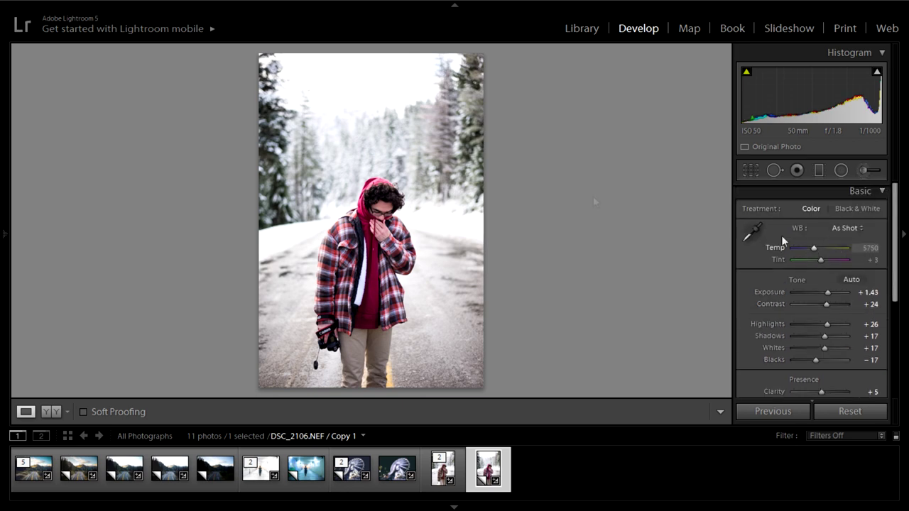
{"action": "left_click", "coordinate": [882, 192]}
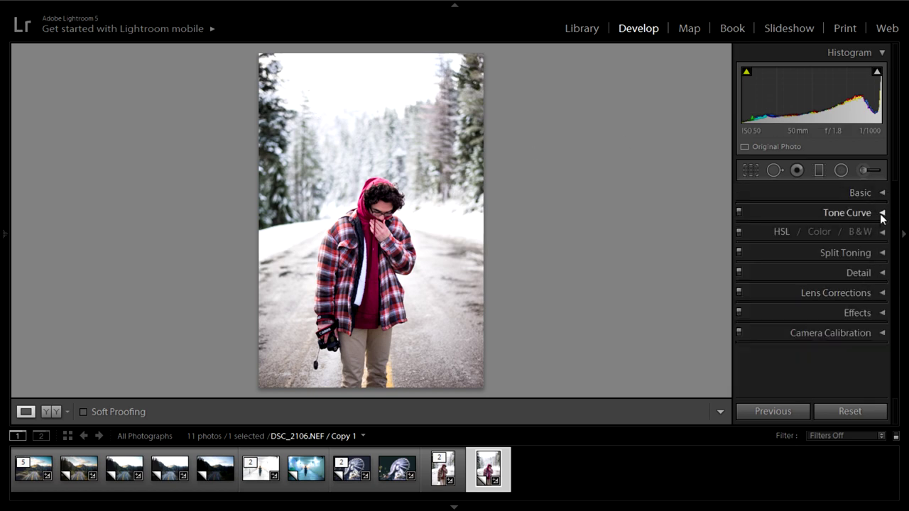
Enable Profile Corrections and Remove Chromatic Aberration in Lens Corrections, then bring the Tone Curve into view.
{"action": "left_click", "coordinate": [882, 213]}
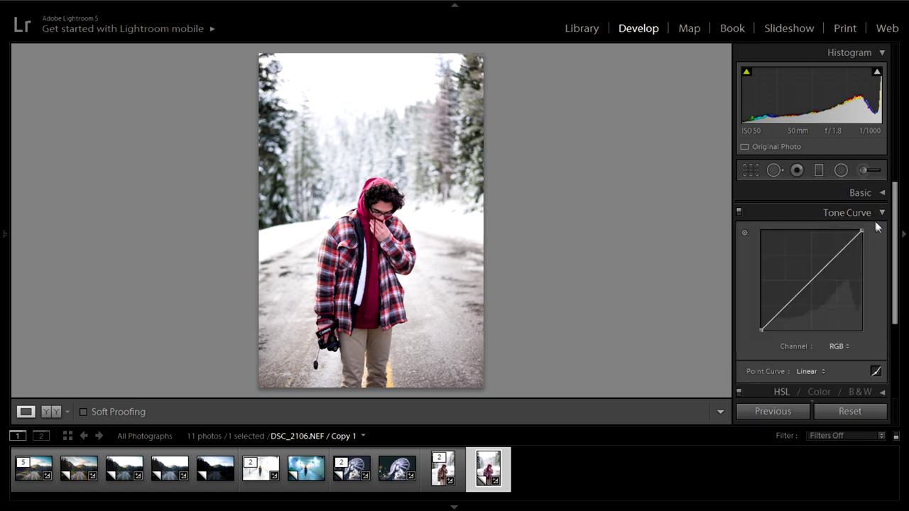
{"action": "scroll", "coordinate": [875, 255], "scroll_direction": "down", "scroll_amount": 3}
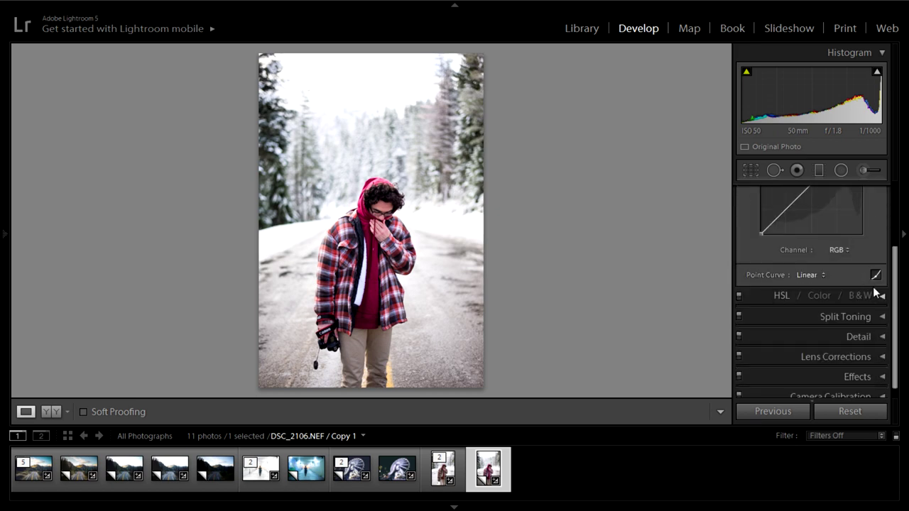
{"action": "scroll", "coordinate": [869, 286], "scroll_direction": "up", "scroll_amount": 2}
{"action": "scroll", "coordinate": [869, 286], "scroll_direction": "down", "scroll_amount": 2}
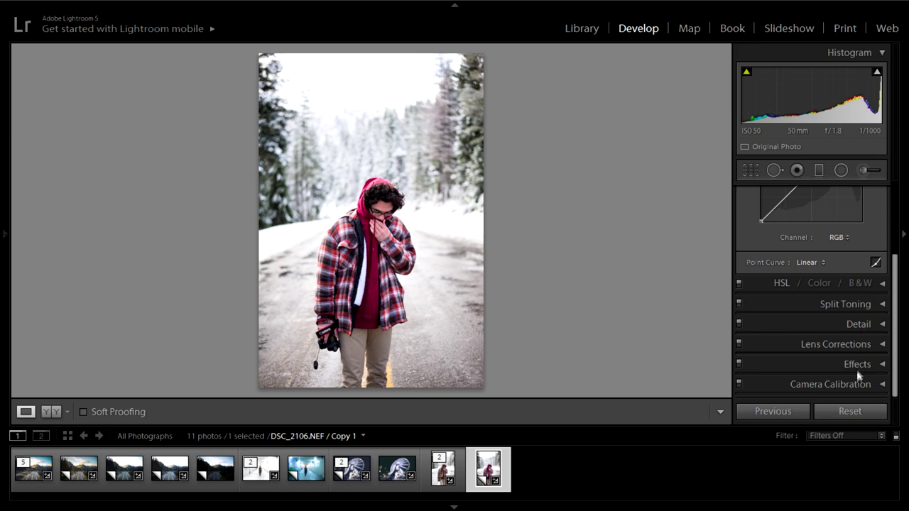
{"action": "left_click", "coordinate": [882, 345]}
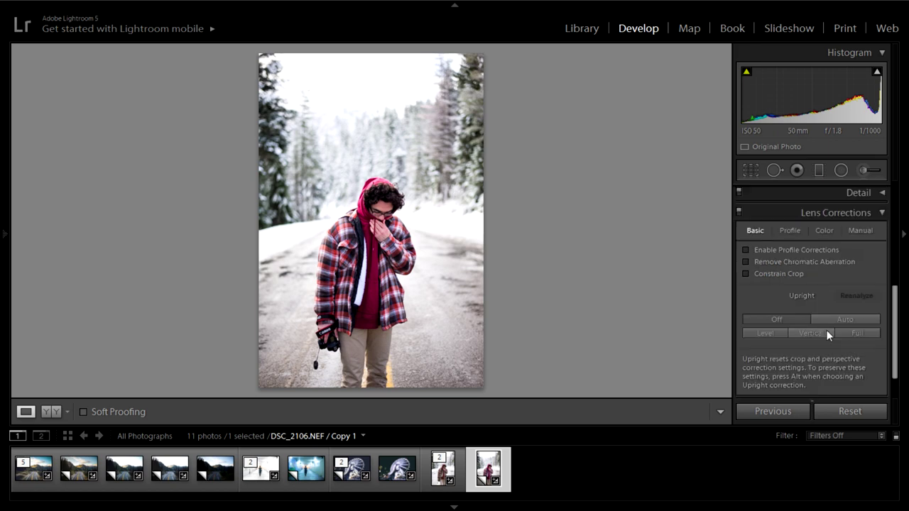
{"action": "left_click", "coordinate": [774, 252]}
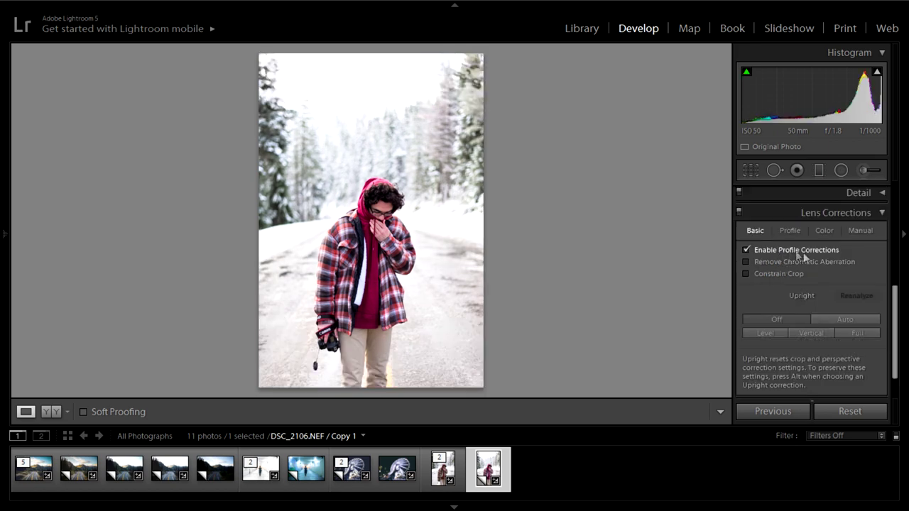
{"action": "left_click", "coordinate": [766, 262]}
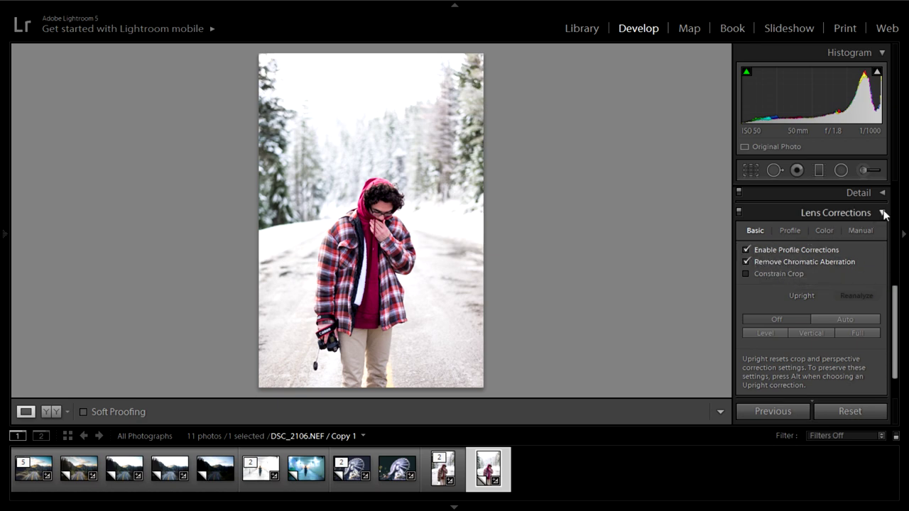
{"action": "left_click", "coordinate": [746, 250]}
{"action": "left_click", "coordinate": [746, 250]}
{"action": "left_click", "coordinate": [883, 213]}
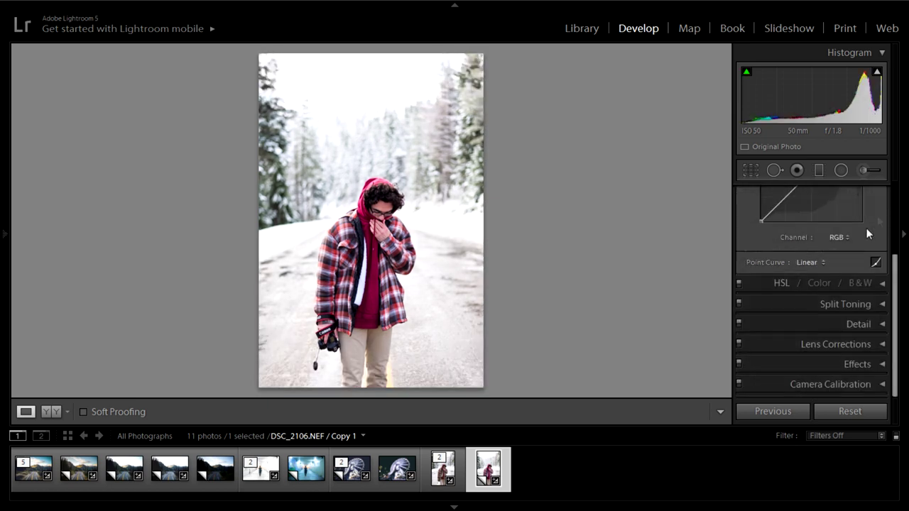
{"action": "scroll", "coordinate": [843, 303], "scroll_direction": "up", "scroll_amount": 3}
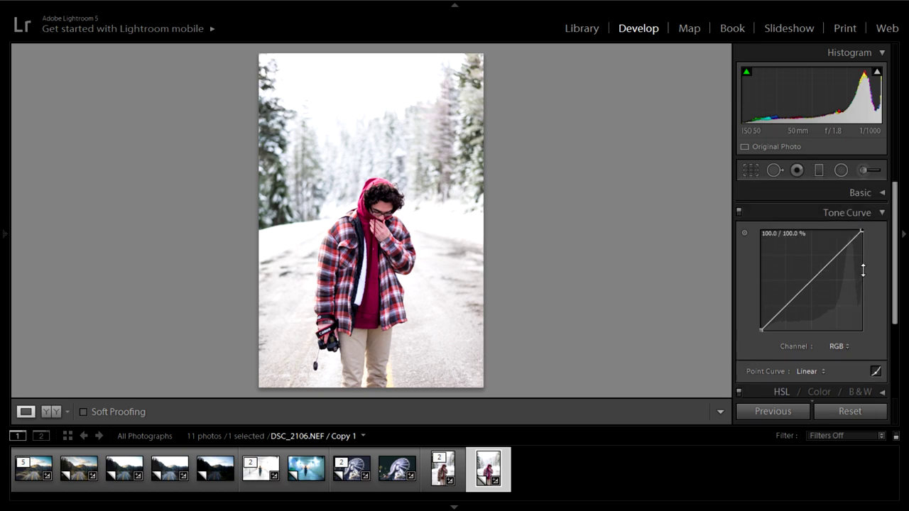
Add Tone Curve points at the midtones, upper midtones and highlights, checking against the original.
{"action": "left_click", "coordinate": [787, 304]}
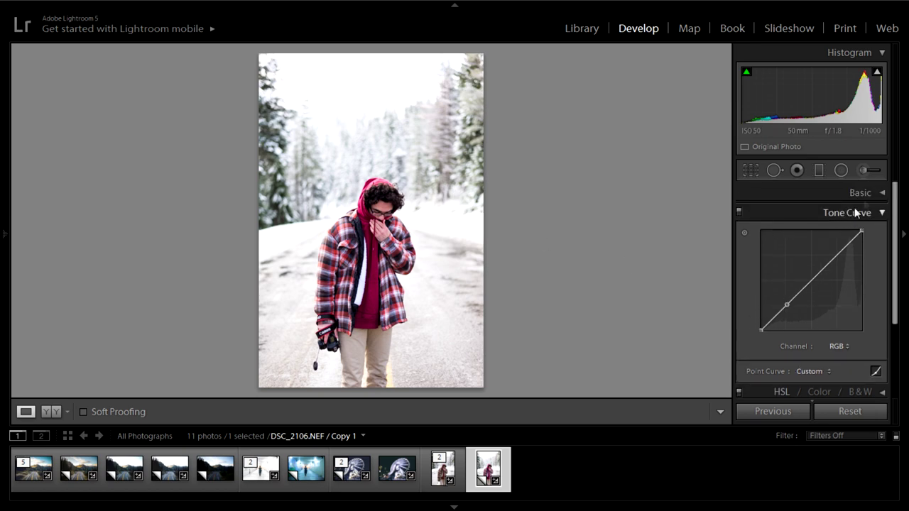
{"action": "scroll", "coordinate": [844, 268], "scroll_direction": "down", "scroll_amount": 3}
{"action": "scroll", "coordinate": [866, 341], "scroll_direction": "up", "scroll_amount": 3}
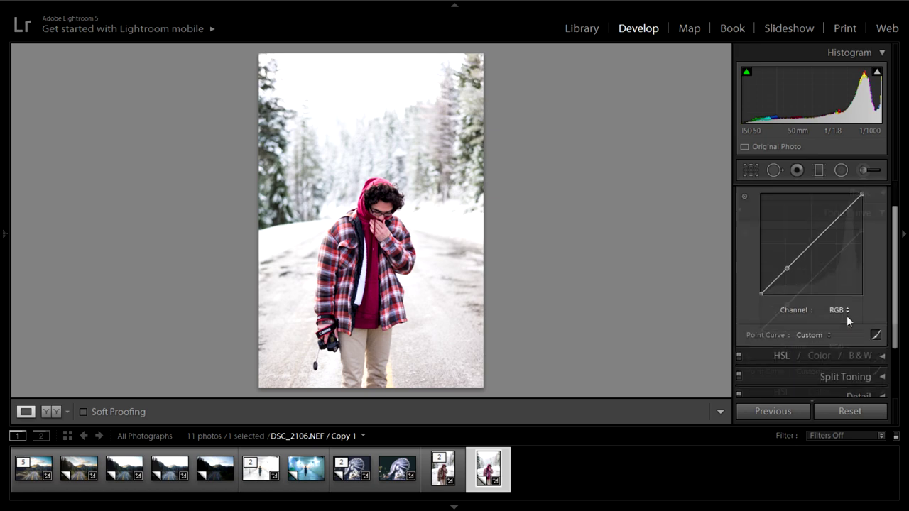
{"action": "left_click", "coordinate": [811, 281]}
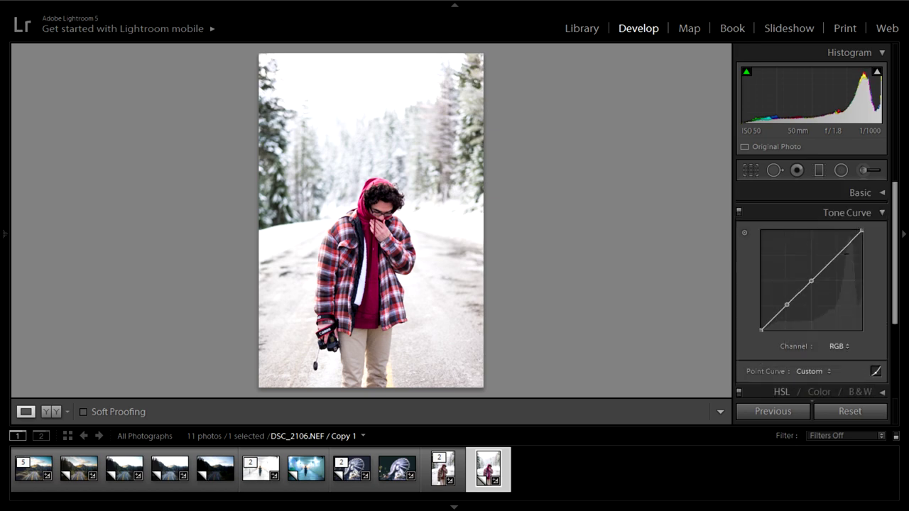
{"action": "left_click", "coordinate": [839, 254]}
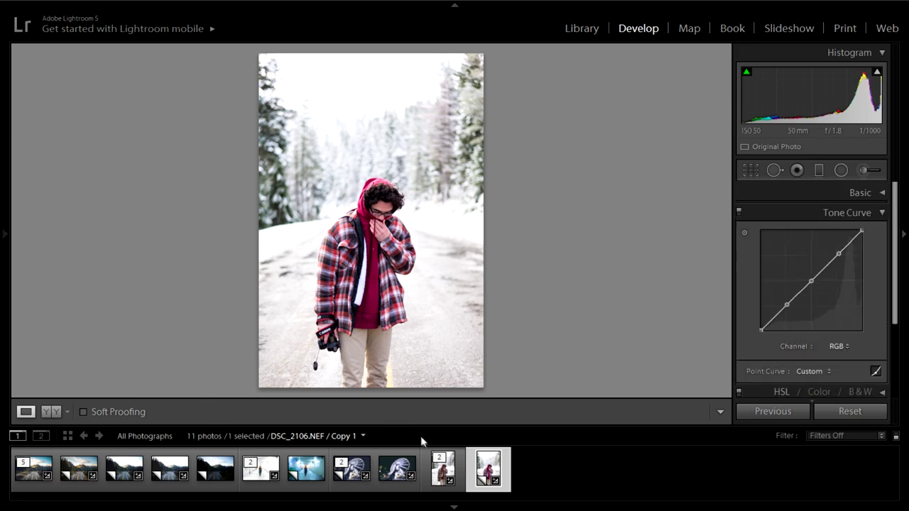
{"action": "left_click", "coordinate": [437, 475]}
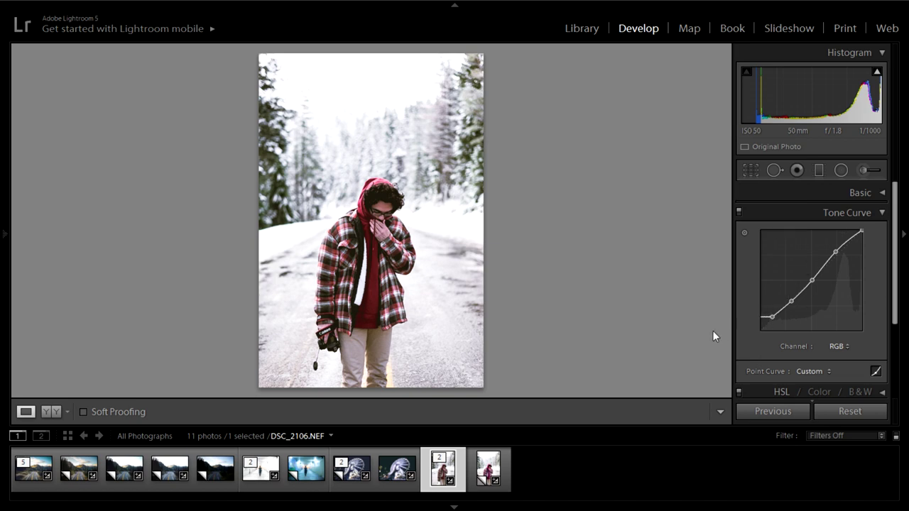
{"action": "key", "text": "ctrl+apostrophe"}
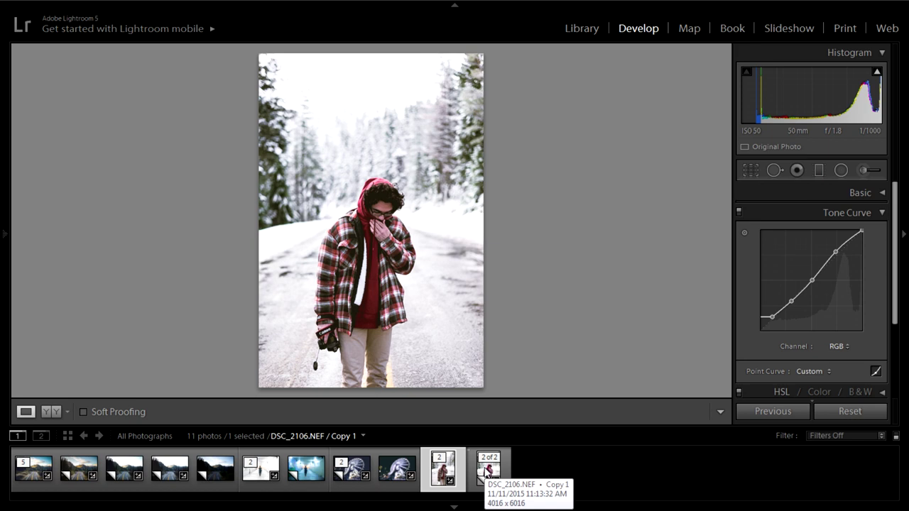
{"action": "left_click", "coordinate": [487, 471]}
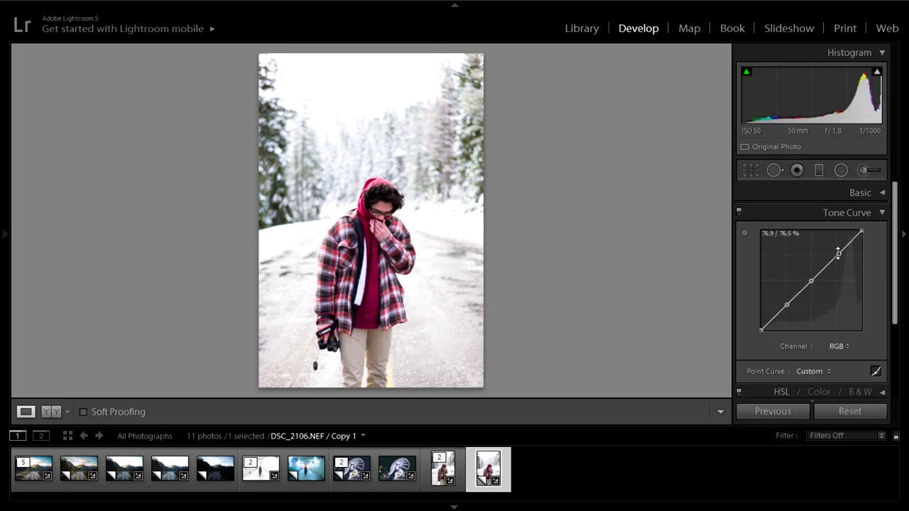
Raise the highlight point and lift the black point for faded blacks, then view Before/After.
{"action": "left_click_drag", "start_coordinate": [838, 254], "coordinate": [837, 252]}
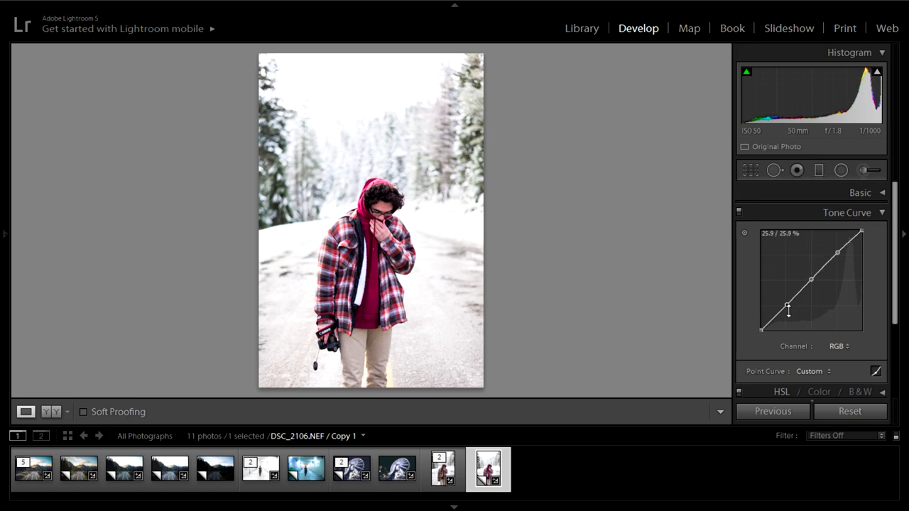
{"action": "left_click_drag", "start_coordinate": [761, 330], "coordinate": [776, 313]}
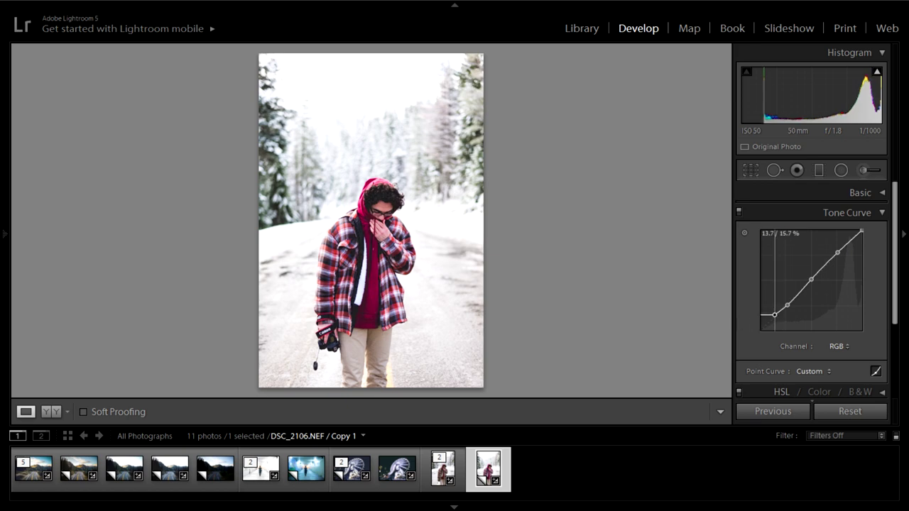
{"action": "mouse_move", "coordinate": [774, 314]}
{"action": "left_mouse_down"}
{"action": "mouse_move", "coordinate": [767, 303]}
{"action": "mouse_move", "coordinate": [770, 312]}
{"action": "mouse_move", "coordinate": [795, 264]}
{"action": "mouse_move", "coordinate": [774, 313]}
{"action": "left_mouse_up"}
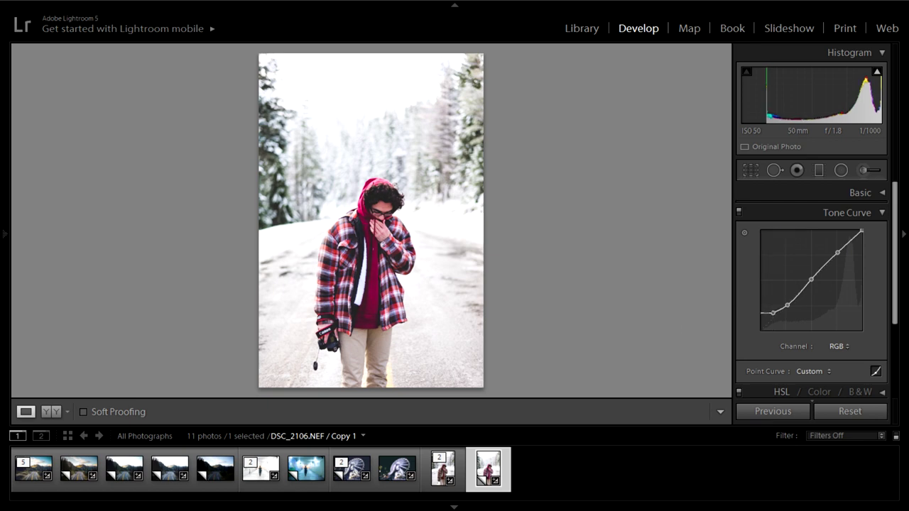
{"action": "left_click", "coordinate": [50, 411]}
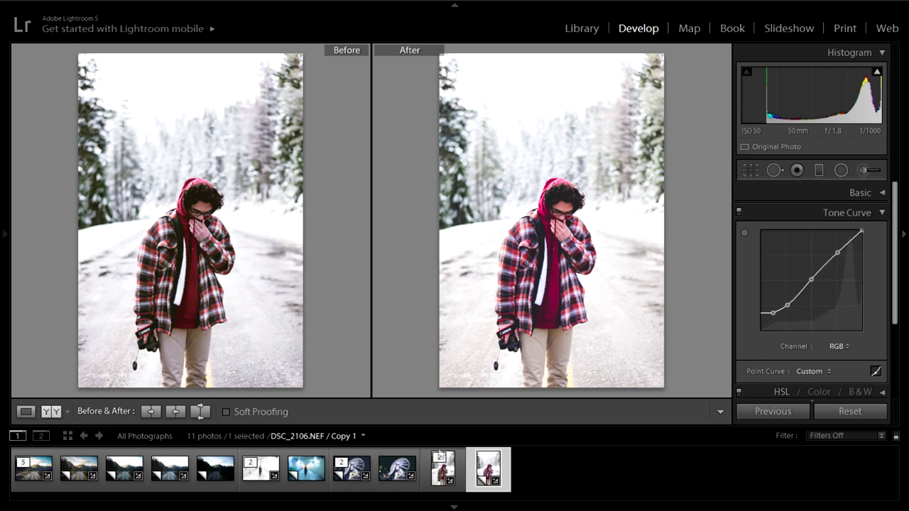
Check the original against the edited copy and return to the single-photo Loupe view.
{"action": "left_click", "coordinate": [437, 477]}
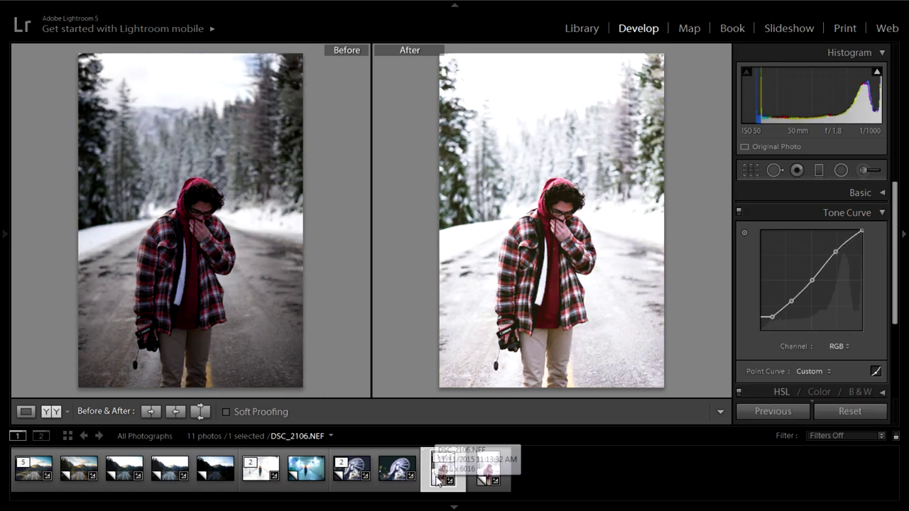
{"action": "left_click", "coordinate": [486, 476]}
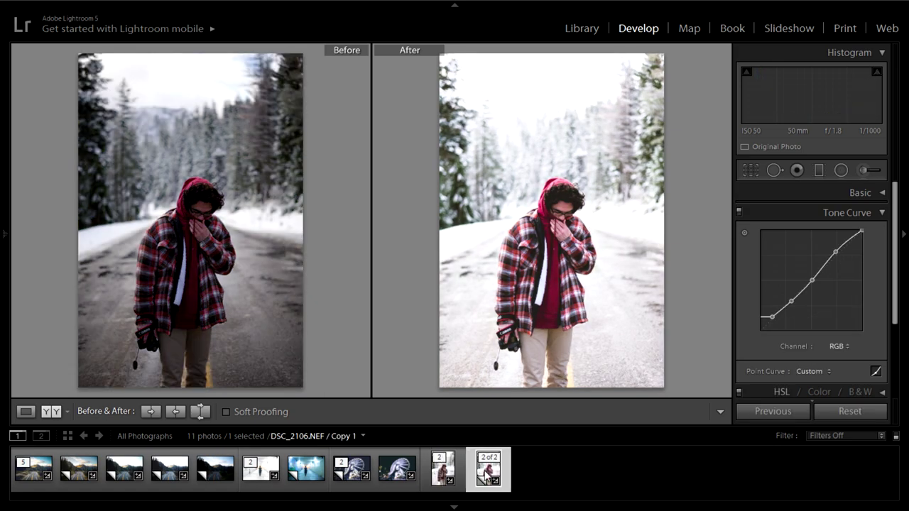
{"action": "left_click", "coordinate": [28, 411]}
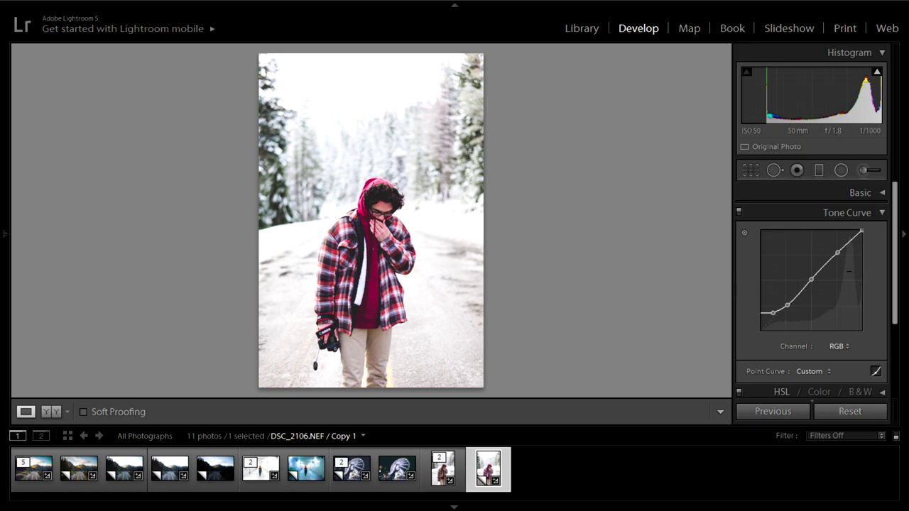
{"action": "scroll", "coordinate": [852, 277], "scroll_direction": "down", "scroll_amount": 3}
{"action": "scroll", "coordinate": [849, 271], "scroll_direction": "up", "scroll_amount": 3}
Select the original DSC_2106.NEF and view its Red, Green and Blue channel curves.
{"action": "left_click", "coordinate": [443, 468]}
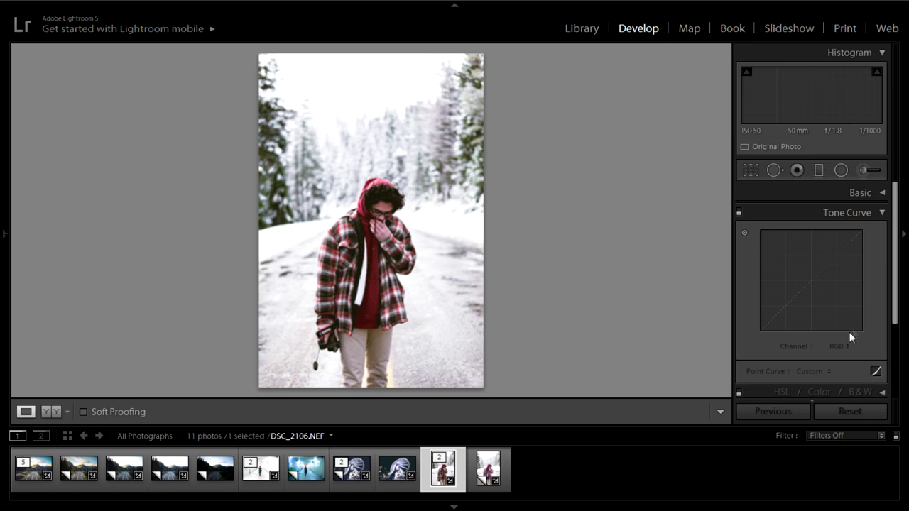
{"action": "left_click", "coordinate": [840, 346]}
{"action": "left_click", "coordinate": [805, 375]}
{"action": "left_click", "coordinate": [842, 346]}
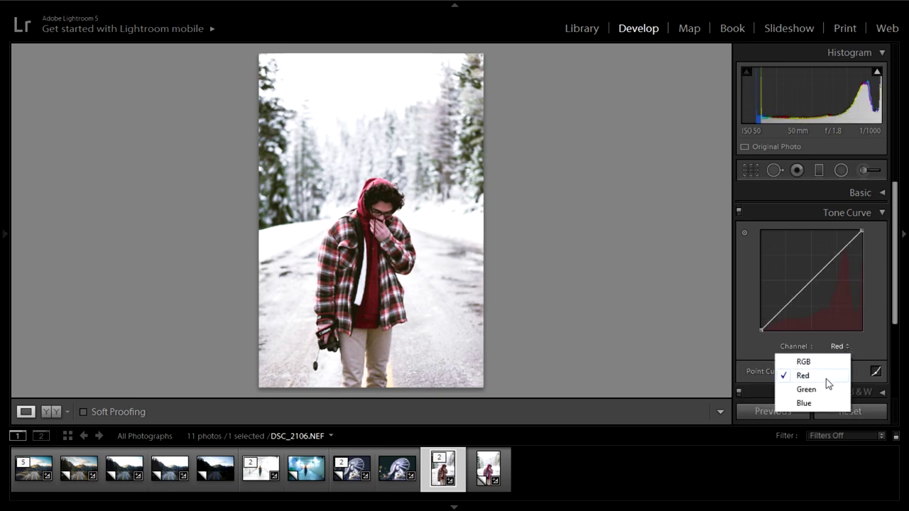
{"action": "left_click", "coordinate": [806, 389]}
{"action": "left_click", "coordinate": [837, 347]}
{"action": "left_click", "coordinate": [804, 403]}
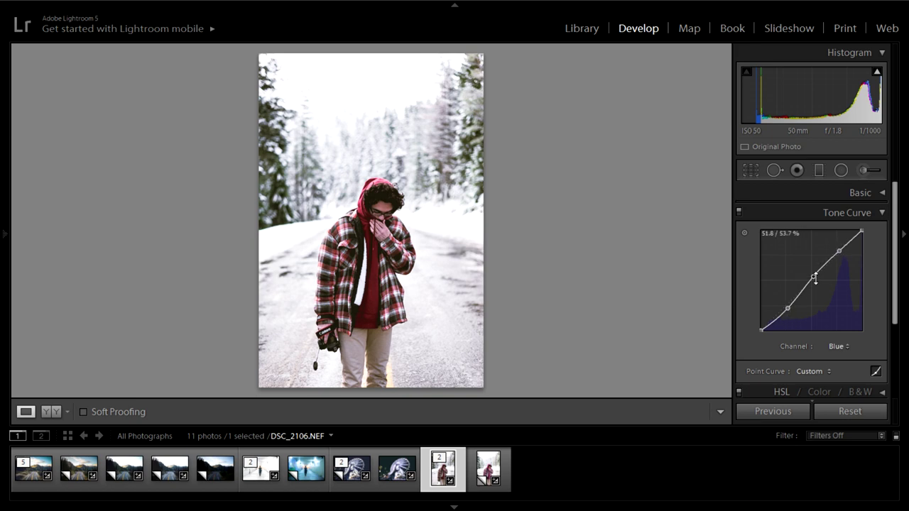
On Copy 1's Blue curve, add a highlight point and lower blue slightly in the shadows.
{"action": "left_click", "coordinate": [481, 478]}
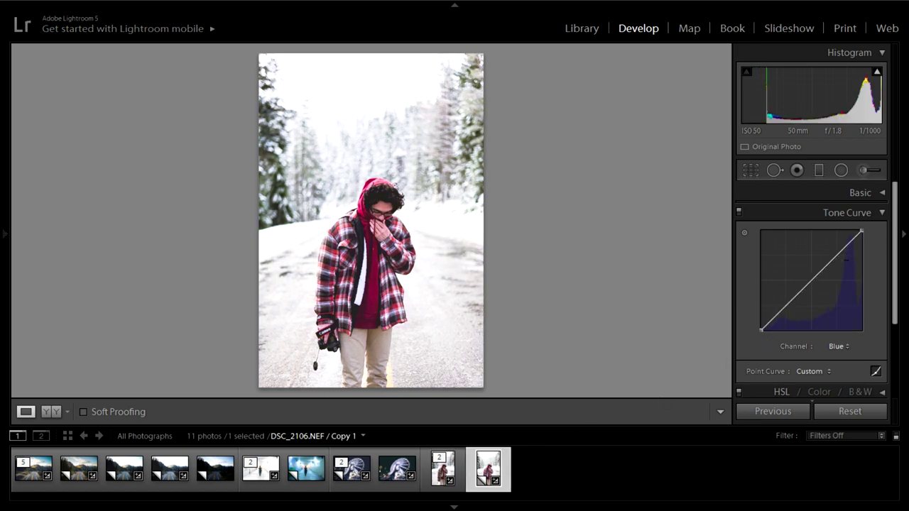
{"action": "left_click_drag", "start_coordinate": [836, 256], "coordinate": [835, 254]}
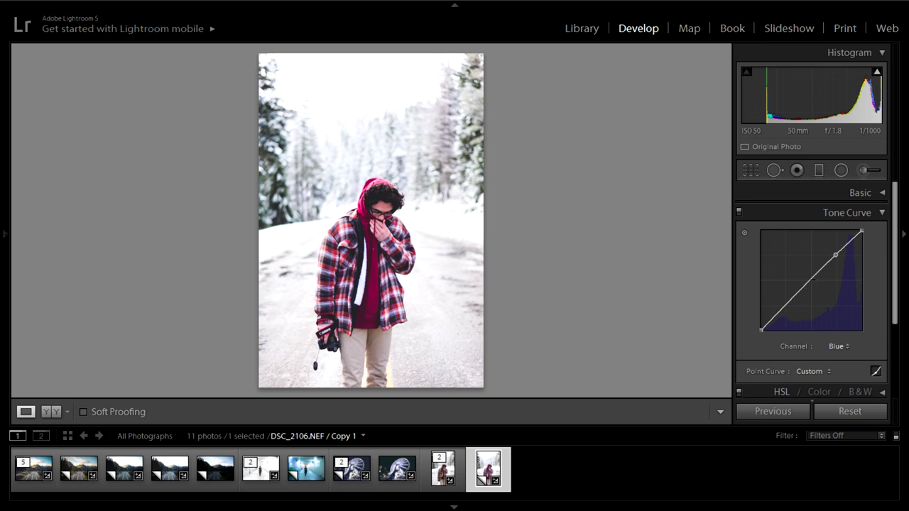
{"action": "key", "text": "ctrl+z"}
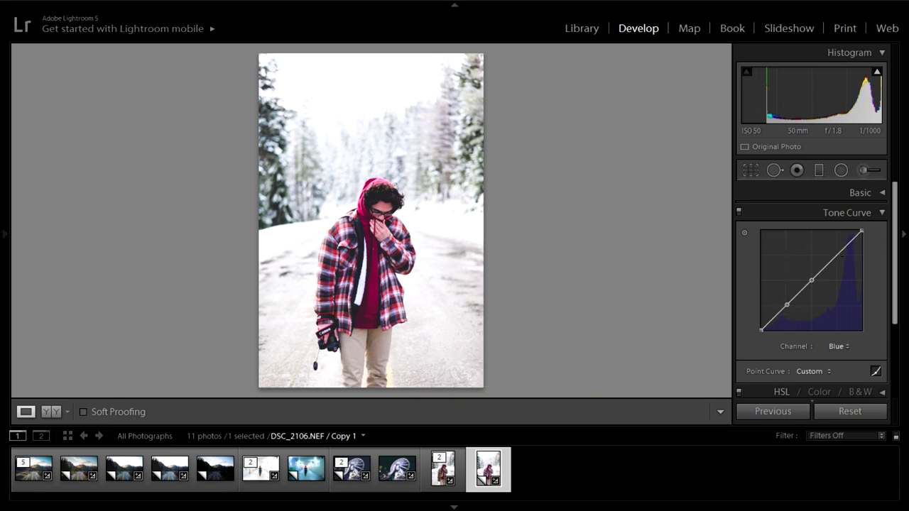
{"action": "left_click", "coordinate": [836, 255]}
{"action": "left_click_drag", "start_coordinate": [788, 304], "coordinate": [787, 307]}
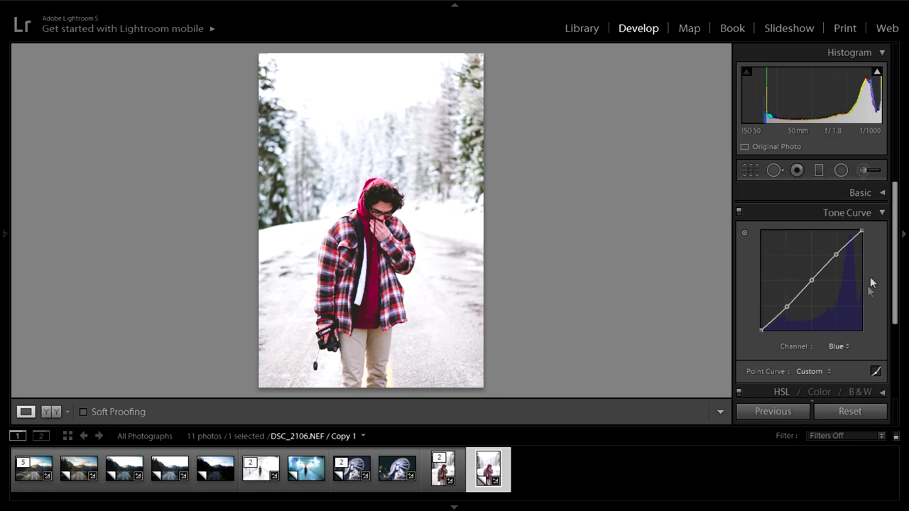
Toggle the Tone Curve off and on repeatedly to compare the Blue curve's effect.
{"action": "left_click", "coordinate": [738, 214]}
{"action": "left_click", "coordinate": [738, 214]}
{"action": "left_click", "coordinate": [738, 214]}
{"action": "left_click", "coordinate": [738, 214]}
{"action": "left_click", "coordinate": [738, 213]}
{"action": "left_click", "coordinate": [738, 214]}
{"action": "left_click", "coordinate": [738, 214]}
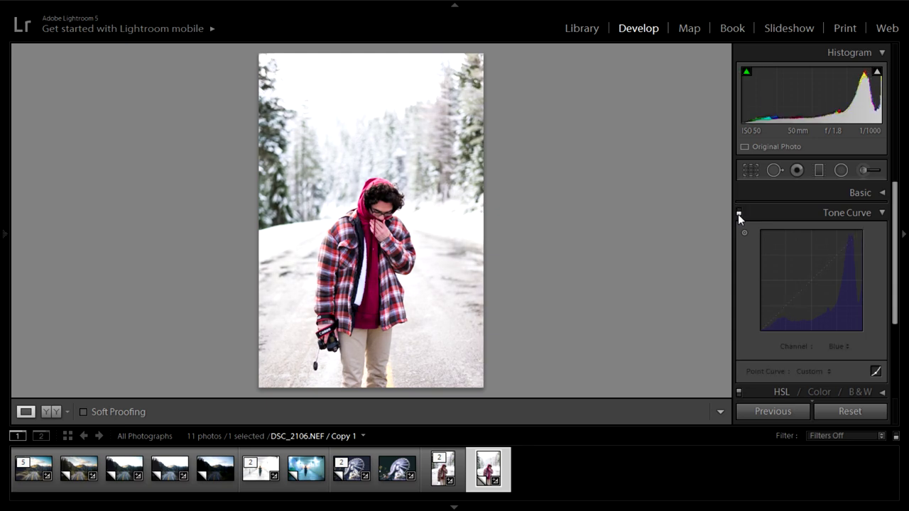
{"action": "left_click", "coordinate": [738, 214]}
{"action": "left_click", "coordinate": [738, 214]}
{"action": "left_click", "coordinate": [738, 214]}
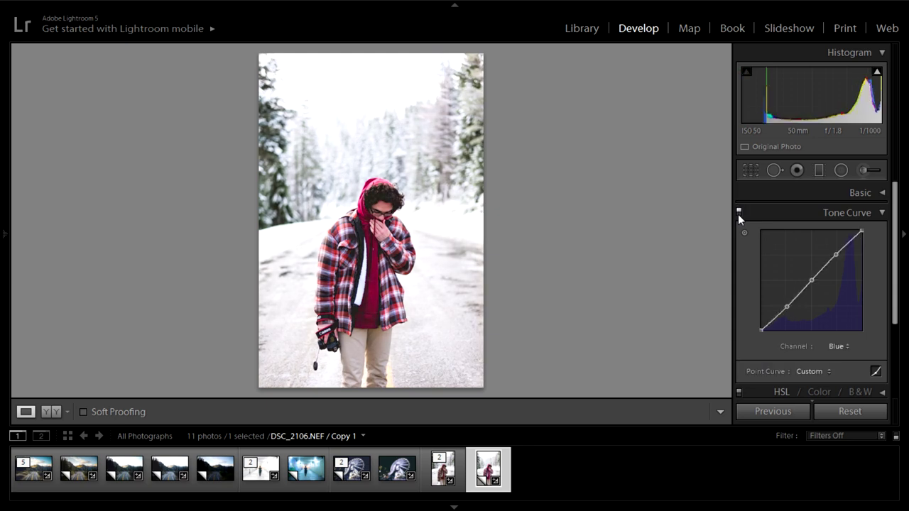
{"action": "left_click", "coordinate": [738, 213]}
{"action": "left_click", "coordinate": [738, 214]}
{"action": "left_click", "coordinate": [739, 213]}
{"action": "left_click", "coordinate": [740, 212]}
Raise the Blue highlight point to 74.1 / 76.9 %, compare once more, and collapse Tone Curve.
{"action": "left_click_drag", "start_coordinate": [836, 254], "coordinate": [836, 253]}
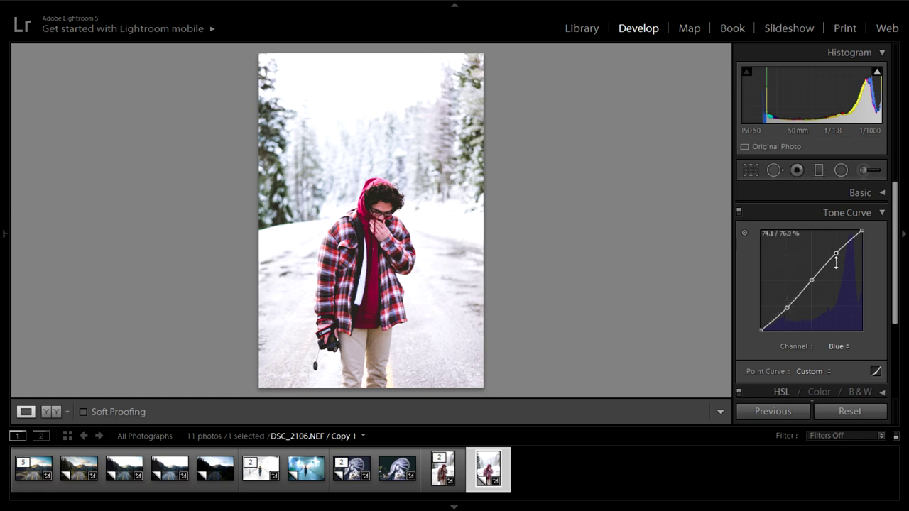
{"action": "left_click", "coordinate": [737, 211]}
{"action": "left_click", "coordinate": [737, 212]}
{"action": "left_click", "coordinate": [880, 214]}
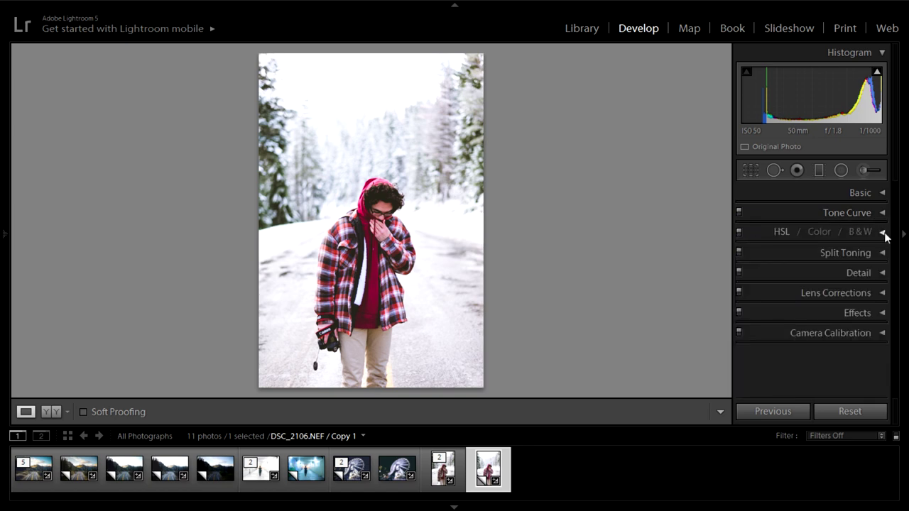
Expand HSL and review the original DSC_2106.NEF's Saturation settings before returning to Copy 1.
{"action": "left_click", "coordinate": [884, 233]}
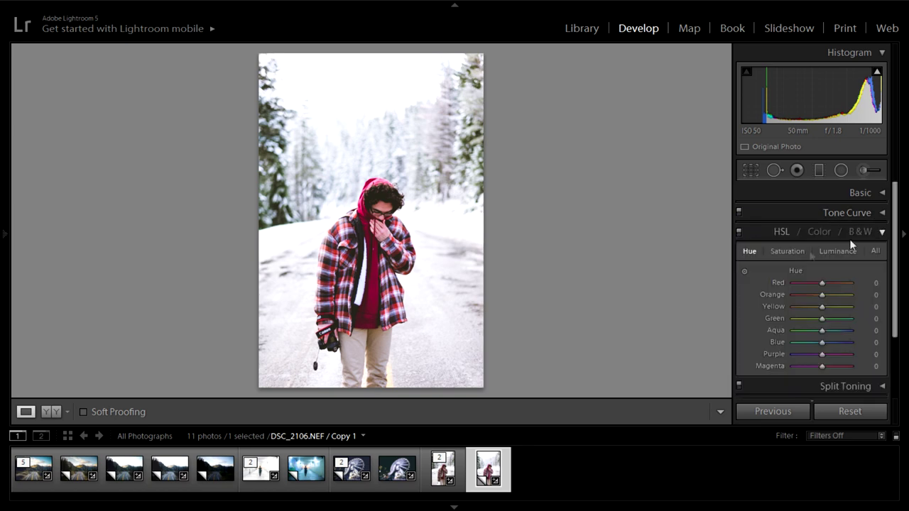
{"action": "left_click", "coordinate": [443, 469]}
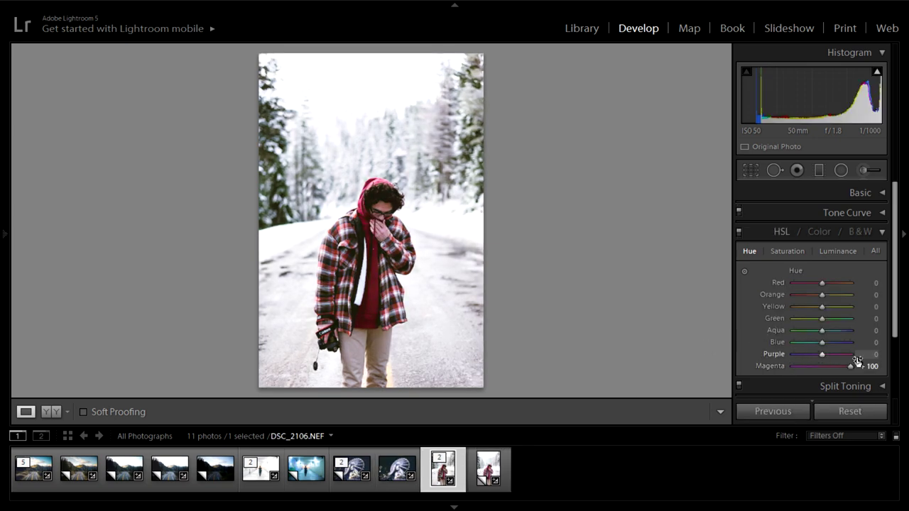
{"action": "left_click", "coordinate": [789, 250]}
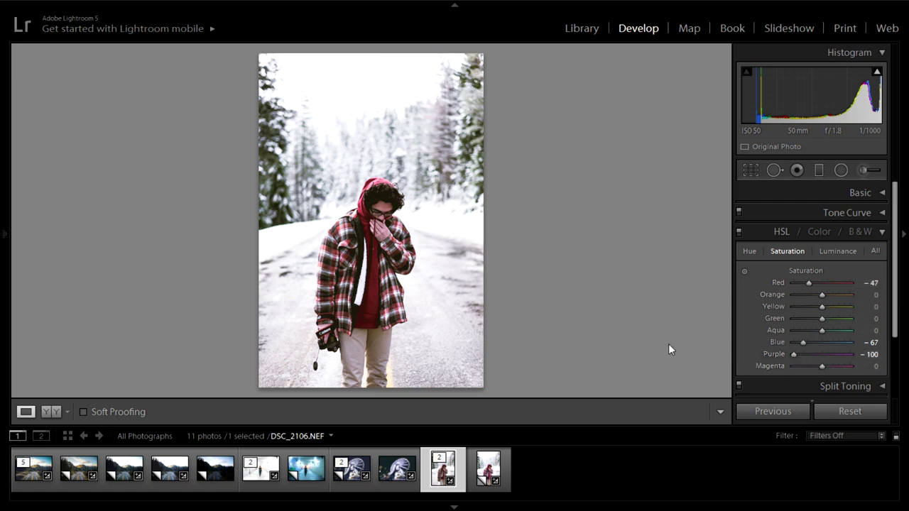
{"action": "left_click", "coordinate": [488, 468]}
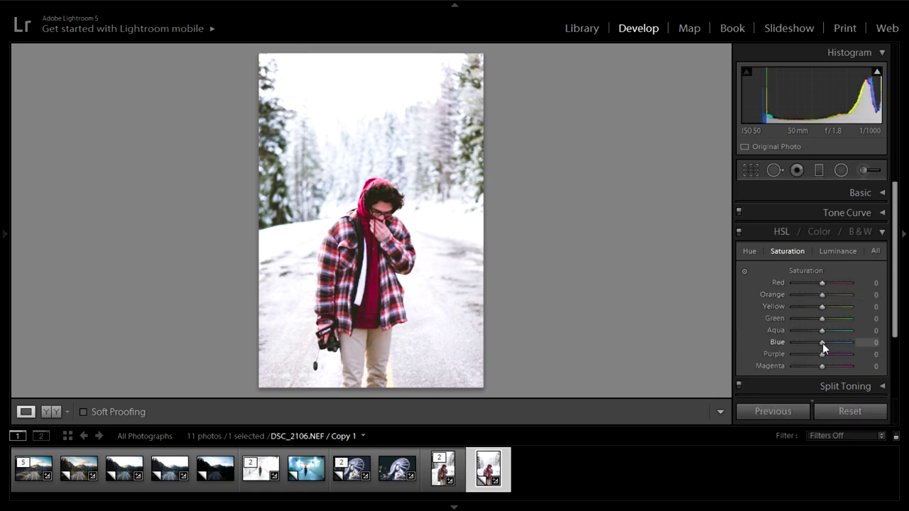
Set Copy 1's HSL Saturation to Blue −49, Purple −100, Magenta −22 and Red −36.
{"action": "left_click_drag", "start_coordinate": [823, 343], "coordinate": [877, 344]}
{"action": "left_click_drag", "start_coordinate": [854, 352], "coordinate": [809, 355]}
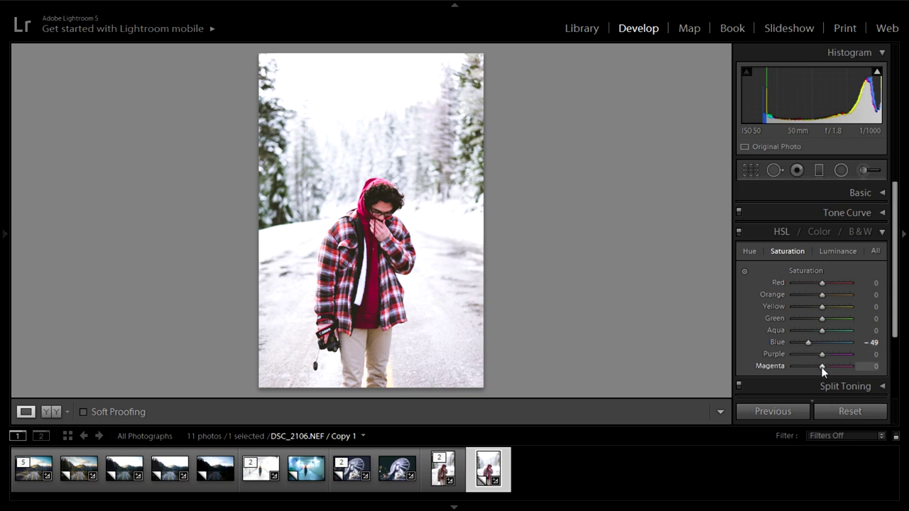
{"action": "left_click_drag", "start_coordinate": [822, 355], "coordinate": [850, 355]}
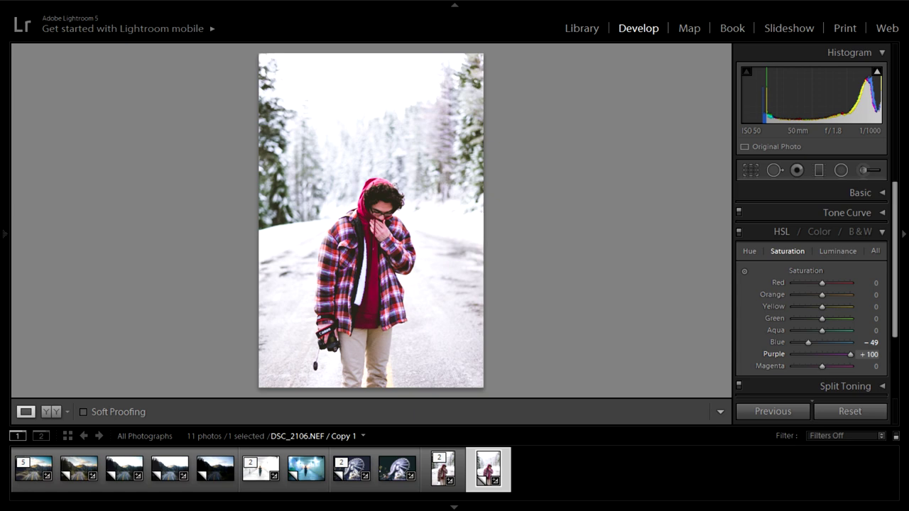
{"action": "left_click_drag", "start_coordinate": [907, 360], "coordinate": [801, 354]}
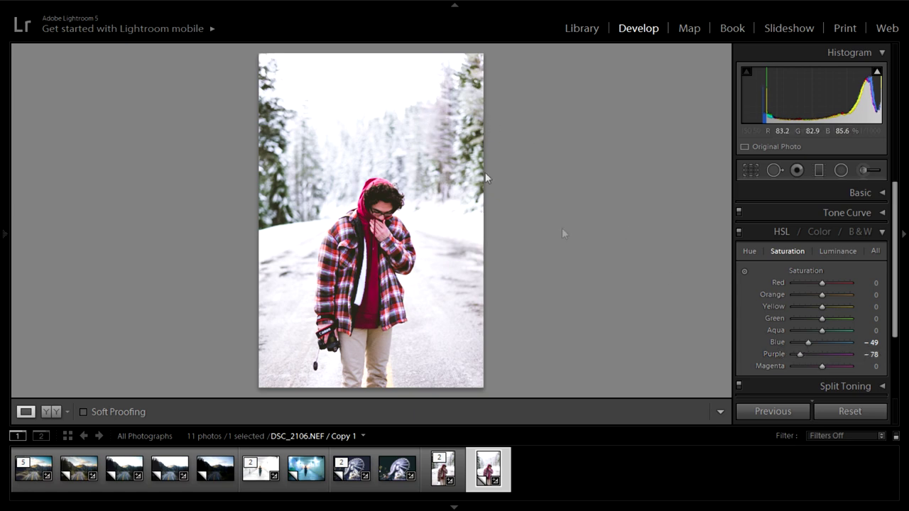
{"action": "left_click_drag", "start_coordinate": [801, 356], "coordinate": [780, 367]}
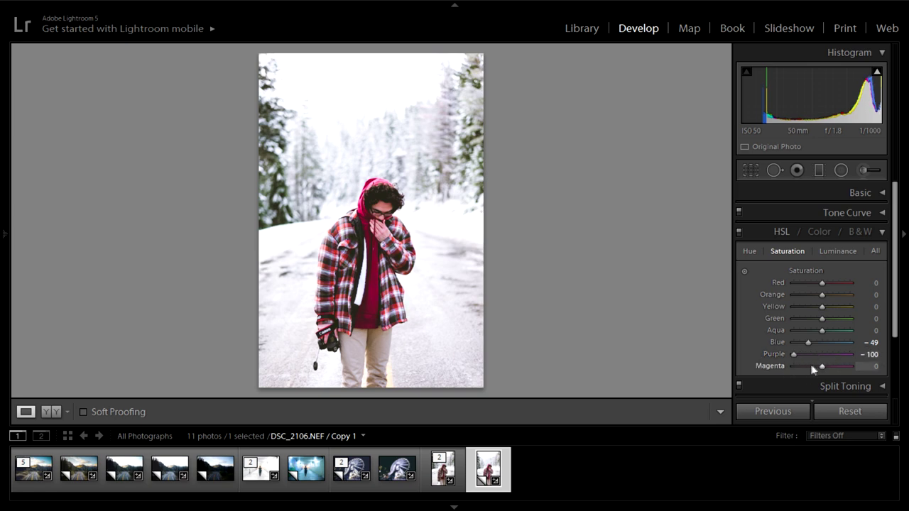
{"action": "left_click_drag", "start_coordinate": [822, 367], "coordinate": [816, 366]}
{"action": "left_click_drag", "start_coordinate": [822, 283], "coordinate": [813, 284]}
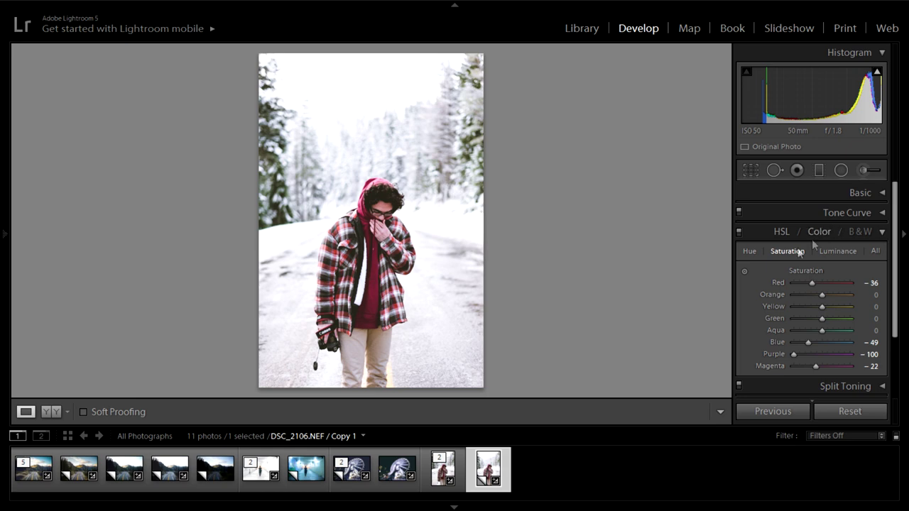
In the HSL Hue tab, set Magenta hue to +100, zooming in on the shirt to check.
{"action": "left_click", "coordinate": [748, 251]}
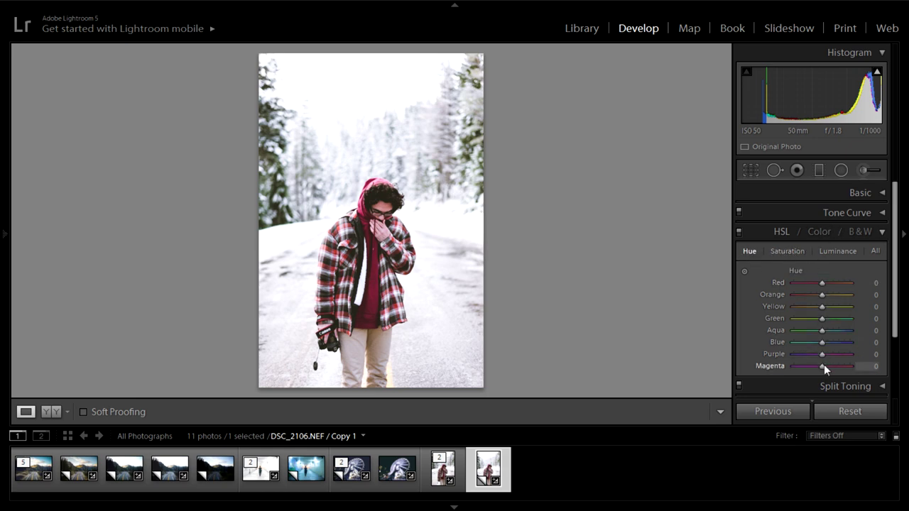
{"action": "left_click_drag", "start_coordinate": [824, 364], "coordinate": [842, 367]}
{"action": "left_click_drag", "start_coordinate": [825, 366], "coordinate": [820, 365]}
{"action": "left_click", "coordinate": [377, 284]}
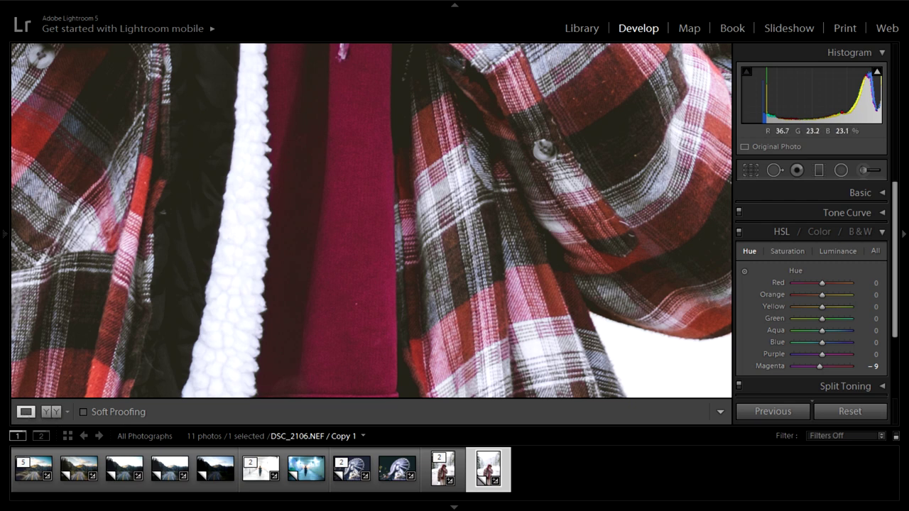
{"action": "double_click", "coordinate": [820, 366]}
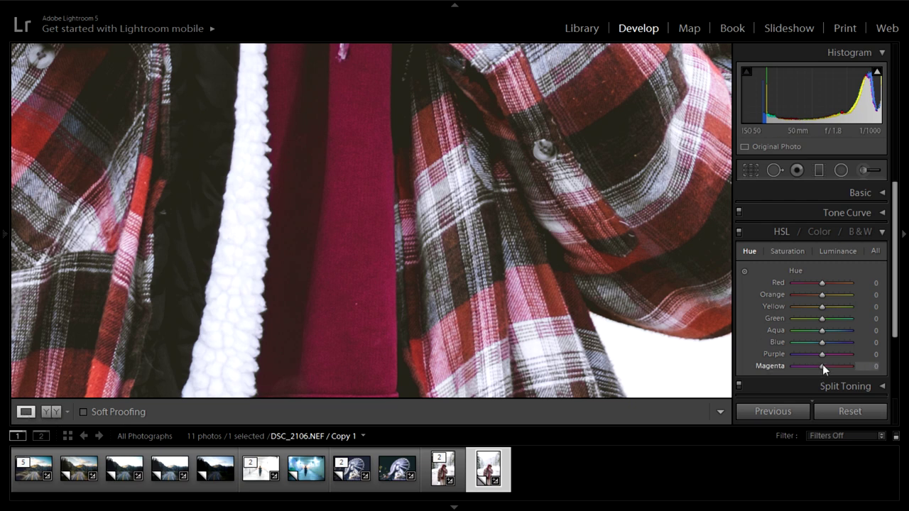
{"action": "mouse_move", "coordinate": [823, 364]}
{"action": "left_mouse_down"}
{"action": "mouse_move", "coordinate": [883, 370]}
{"action": "mouse_move", "coordinate": [815, 368]}
{"action": "mouse_move", "coordinate": [823, 367]}
{"action": "left_mouse_up"}
{"action": "double_click", "coordinate": [823, 367]}
{"action": "left_click_drag", "start_coordinate": [823, 367], "coordinate": [878, 368]}
Zoom back out to the full photo and review the HSL Saturation tab.
{"action": "left_click", "coordinate": [647, 307]}
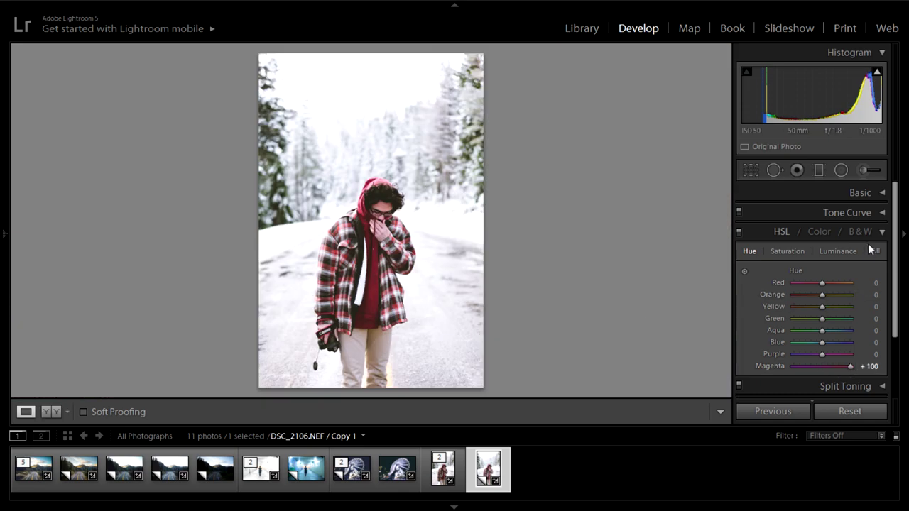
{"action": "left_click", "coordinate": [793, 250]}
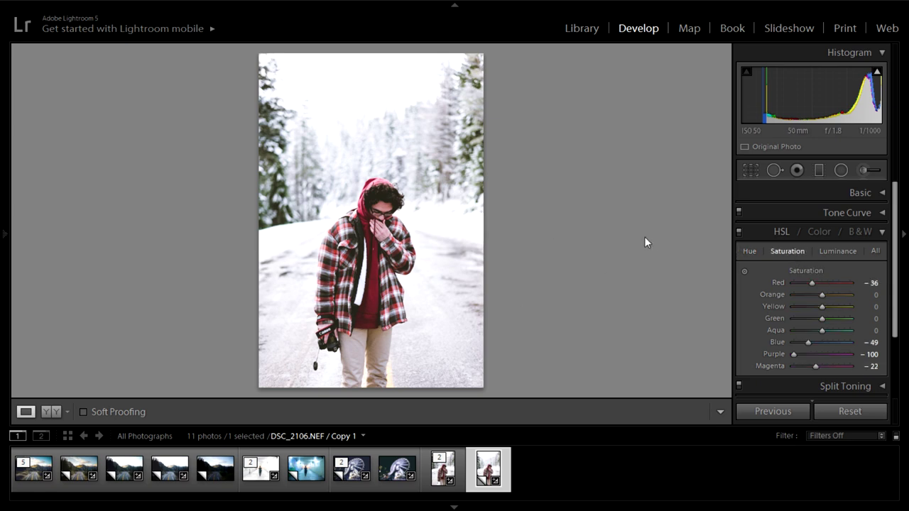
{"action": "left_click", "coordinate": [882, 232]}
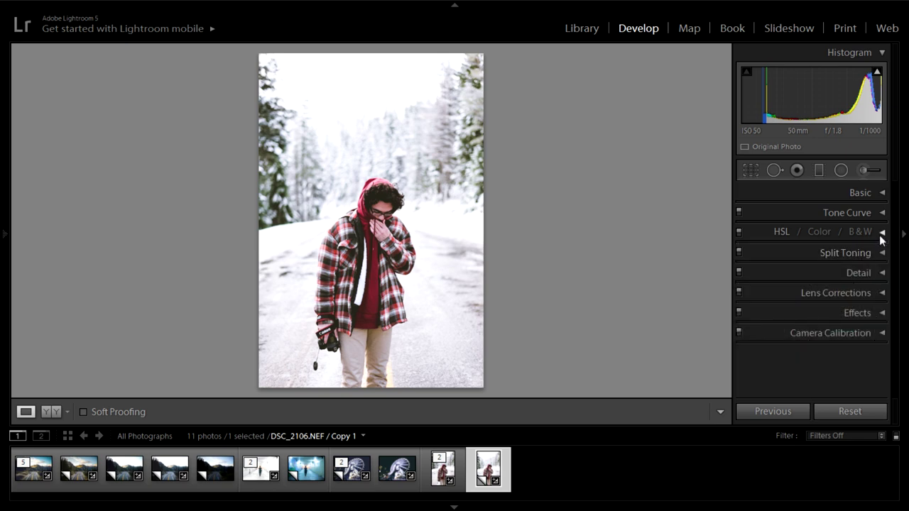
{"action": "left_click", "coordinate": [882, 232]}
Compare the original's HSL luminance and hue settings with Copy 1, then collapse HSL.
{"action": "left_click", "coordinate": [443, 469]}
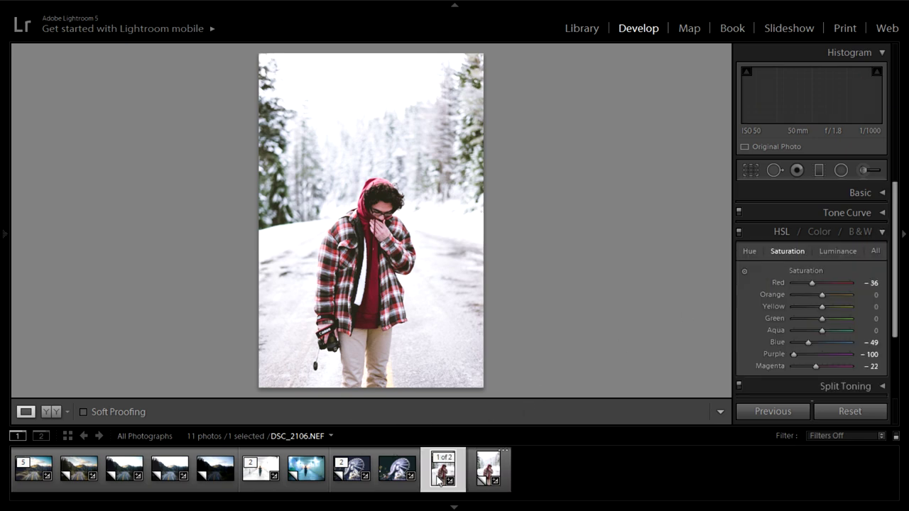
{"action": "left_click", "coordinate": [843, 250]}
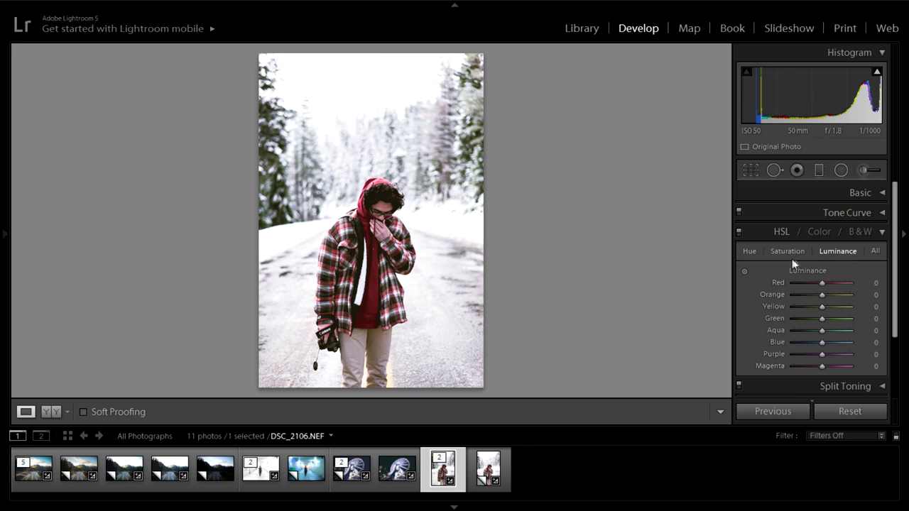
{"action": "left_click", "coordinate": [757, 251]}
{"action": "left_click", "coordinate": [489, 469]}
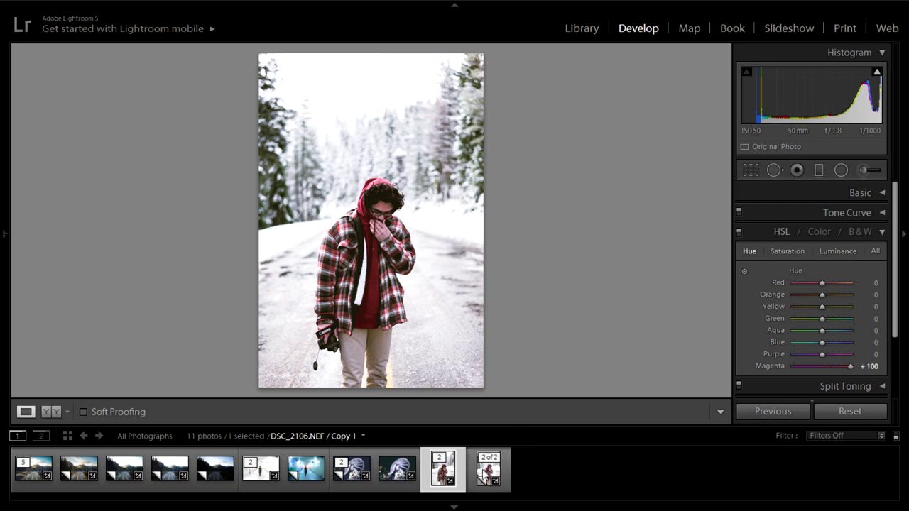
{"action": "left_click", "coordinate": [883, 233]}
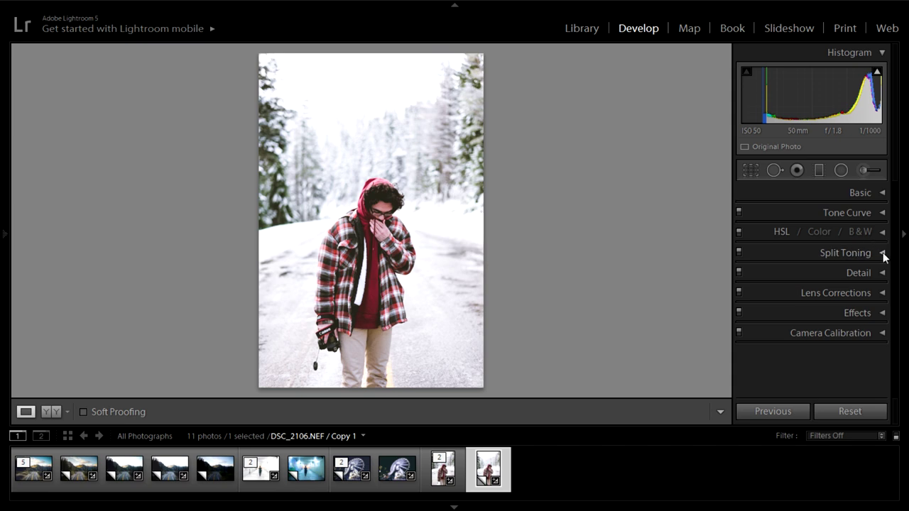
Open Split Toning and compare the original photo against the virtual copy.
{"action": "left_click", "coordinate": [883, 253]}
{"action": "left_click", "coordinate": [442, 476]}
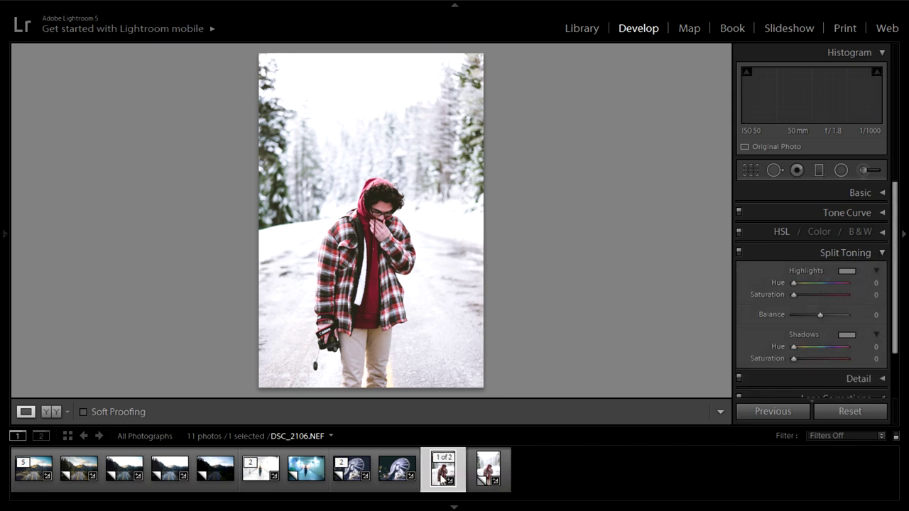
{"action": "key", "text": "ctrl+apostrophe"}
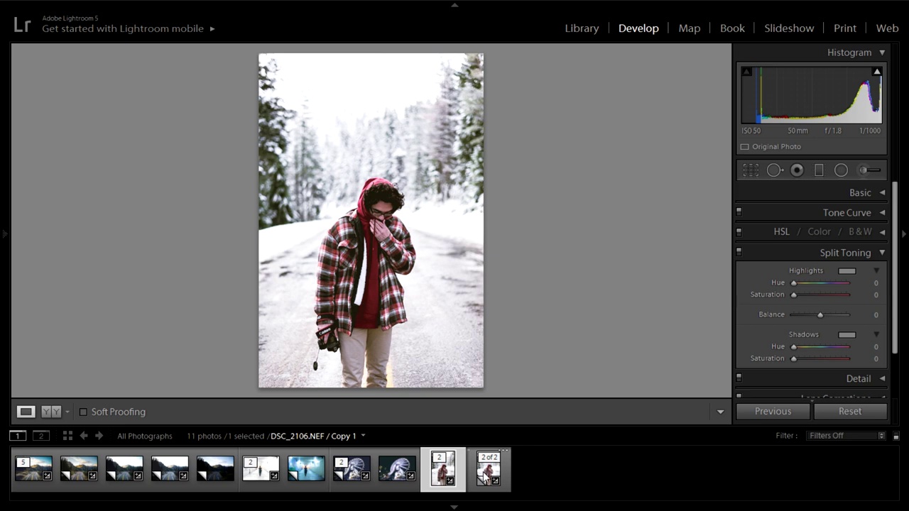
{"action": "left_click", "coordinate": [485, 474]}
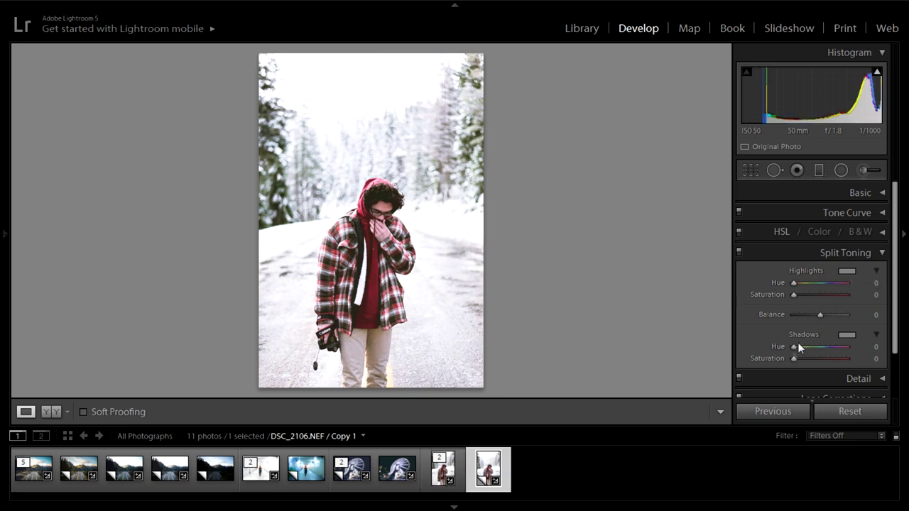
Tint the copy's shadows at Hue 231, Saturation 5, with Highlights Saturation back at 0.
{"action": "left_click_drag", "start_coordinate": [794, 347], "coordinate": [827, 348]}
{"action": "left_click_drag", "start_coordinate": [786, 358], "coordinate": [758, 363]}
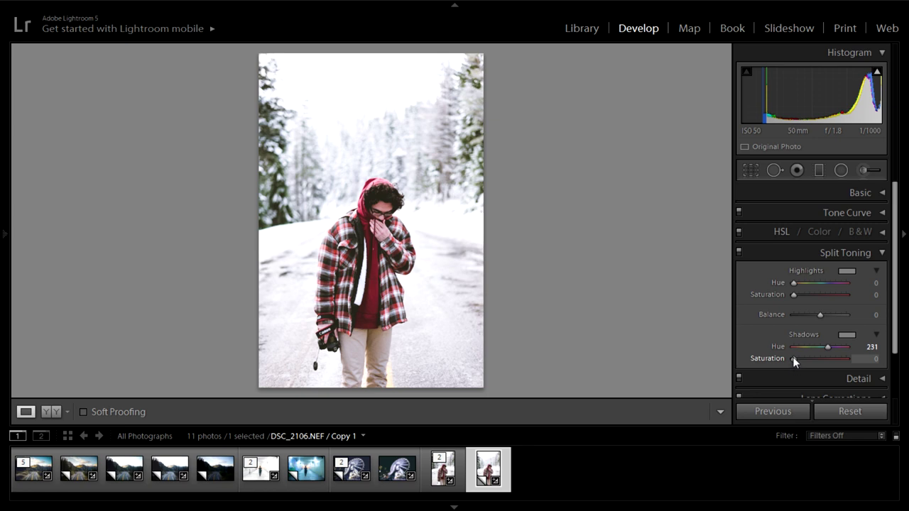
{"action": "left_click_drag", "start_coordinate": [794, 359], "coordinate": [797, 359]}
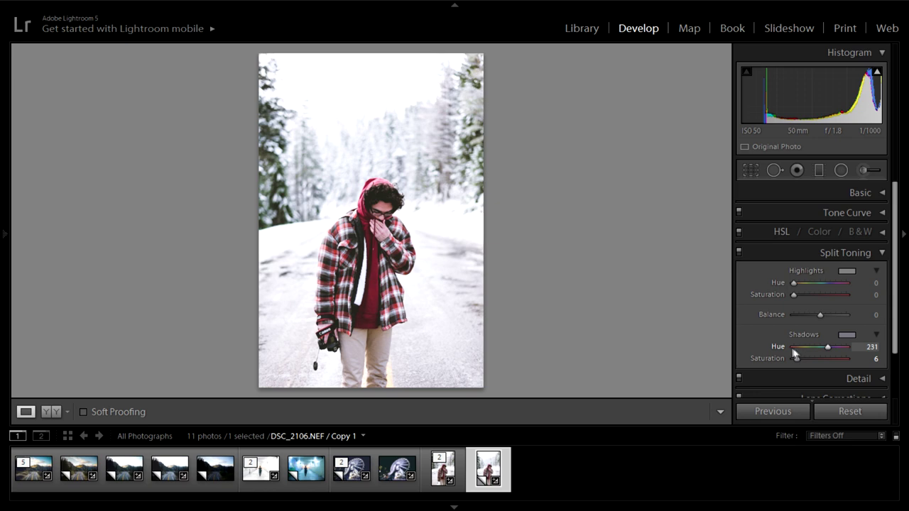
{"action": "mouse_move", "coordinate": [795, 358]}
{"action": "left_mouse_down"}
{"action": "mouse_move", "coordinate": [808, 361]}
{"action": "mouse_move", "coordinate": [793, 357]}
{"action": "left_mouse_up"}
{"action": "key", "text": "Up"}
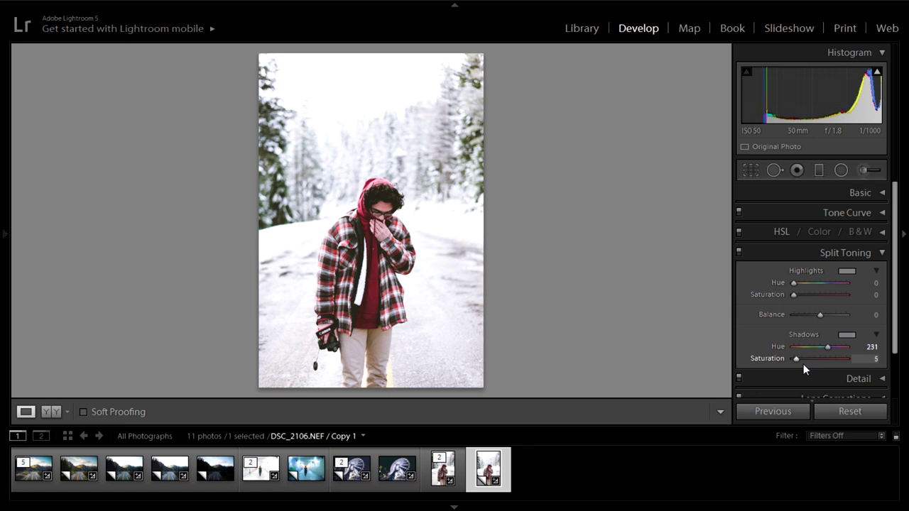
{"action": "left_click_drag", "start_coordinate": [793, 294], "coordinate": [805, 294]}
{"action": "double_click", "coordinate": [776, 295]}
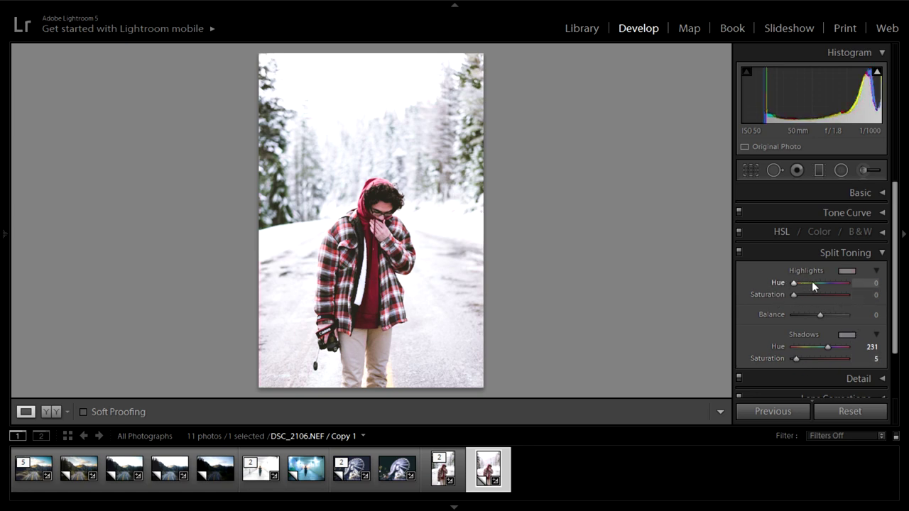
{"action": "left_click", "coordinate": [865, 255]}
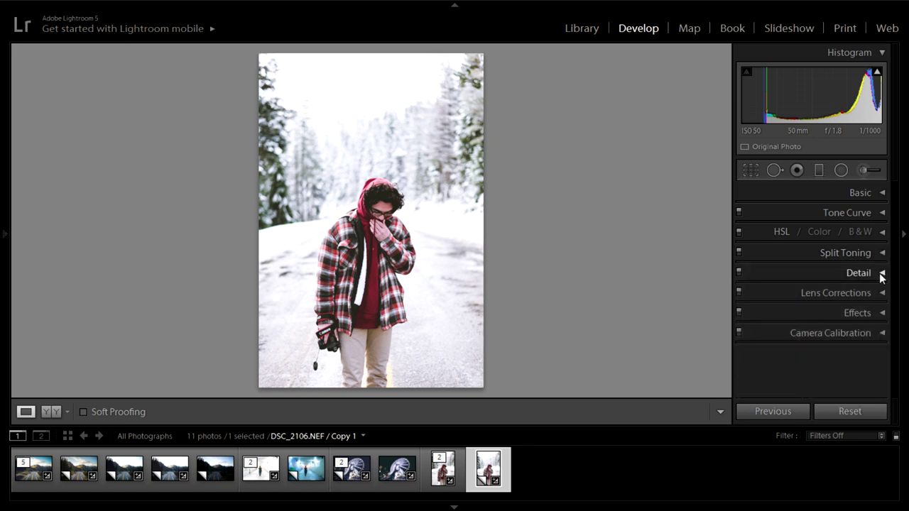
Set Detail sharpening Amount to 73 and Masking to 18.
{"action": "left_click", "coordinate": [867, 270]}
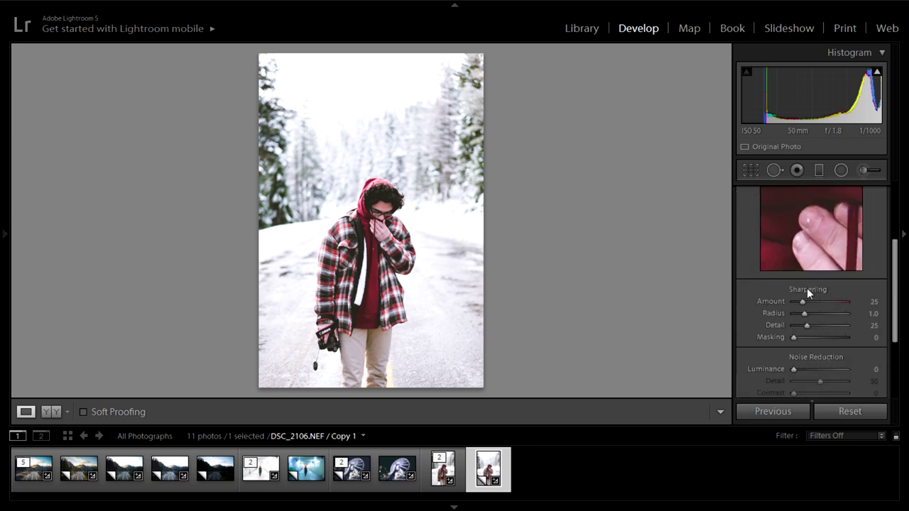
{"action": "left_click_drag", "start_coordinate": [803, 301], "coordinate": [819, 300]}
{"action": "left_click_drag", "start_coordinate": [792, 337], "coordinate": [803, 337]}
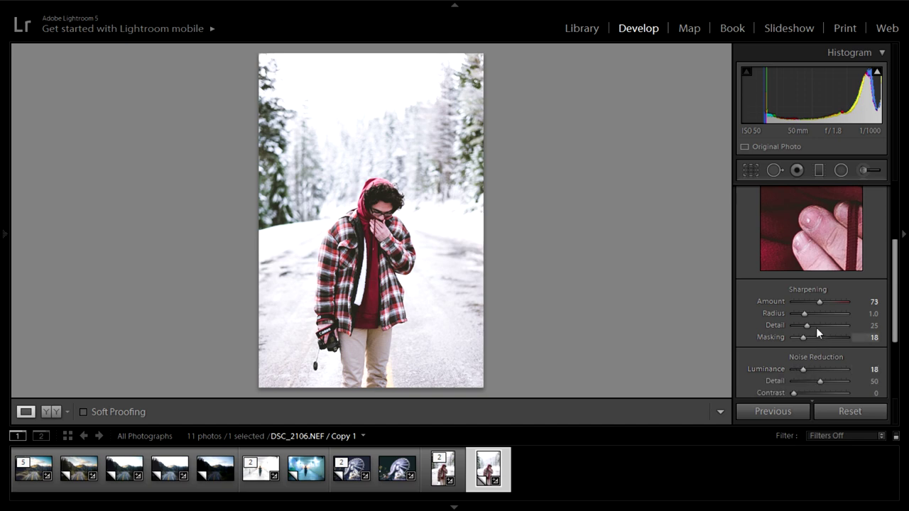
Expand and collapse the Basic panel to check the copy's tone settings.
{"action": "scroll", "coordinate": [815, 326], "scroll_direction": "up", "scroll_amount": 3}
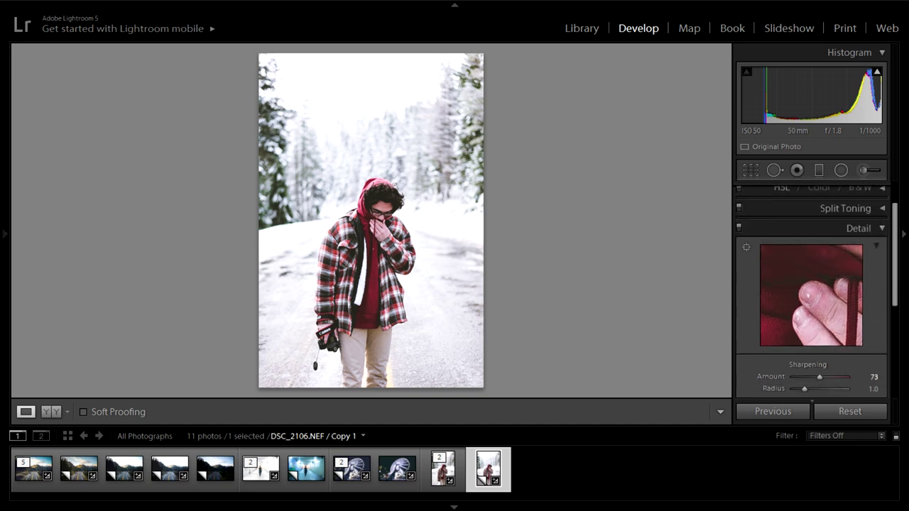
{"action": "scroll", "coordinate": [838, 287], "scroll_direction": "up", "scroll_amount": 2}
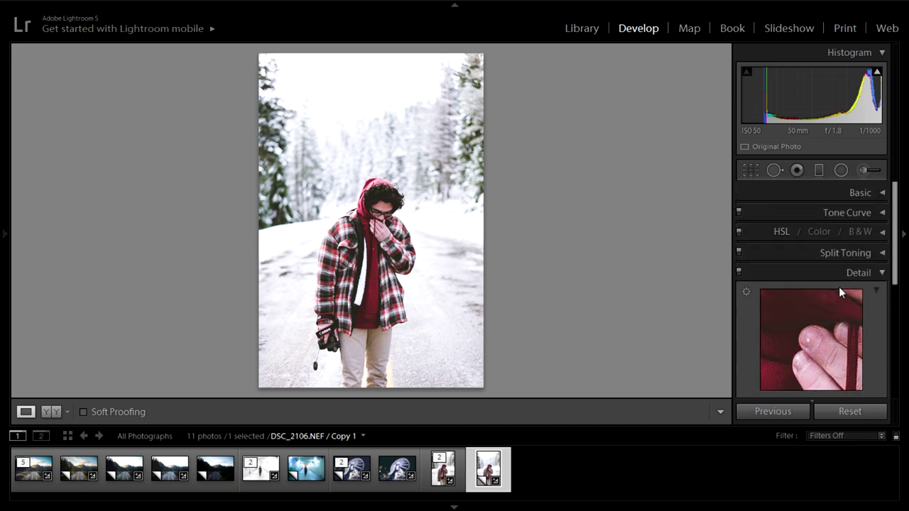
{"action": "left_click", "coordinate": [881, 194]}
{"action": "left_click", "coordinate": [880, 193]}
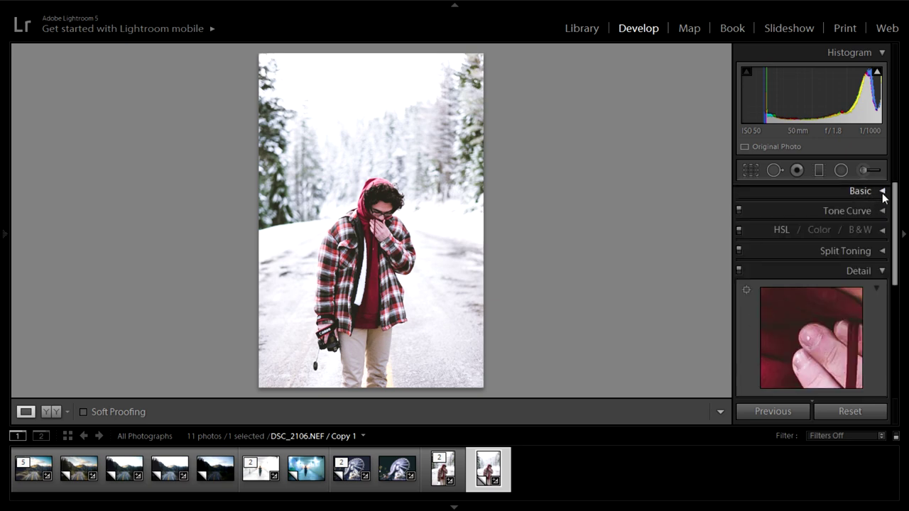
{"action": "left_click", "coordinate": [881, 194]}
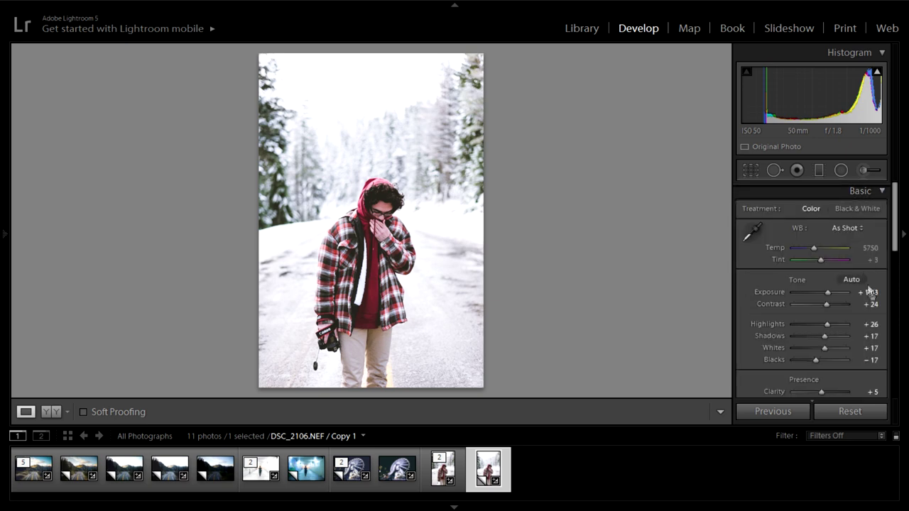
{"action": "left_click", "coordinate": [881, 192]}
Scroll through the Develop panel to review noise reduction Luminance 18 and other sections.
{"action": "scroll", "coordinate": [843, 284], "scroll_direction": "down", "scroll_amount": 4}
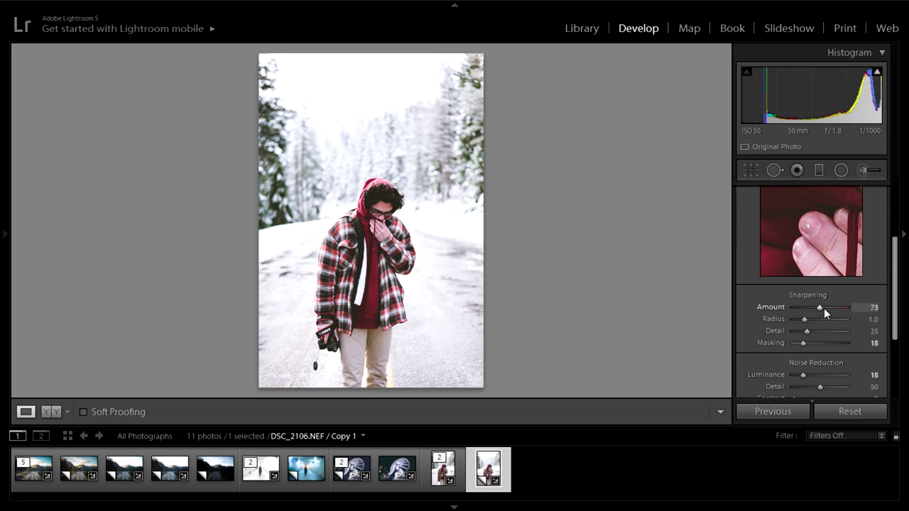
{"action": "scroll", "coordinate": [822, 295], "scroll_direction": "up", "scroll_amount": 2}
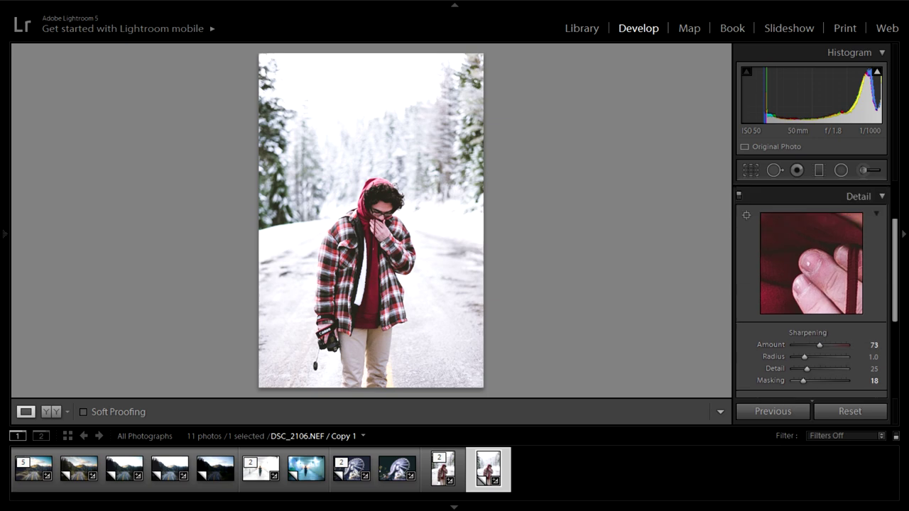
{"action": "scroll", "coordinate": [815, 291], "scroll_direction": "up", "scroll_amount": 2}
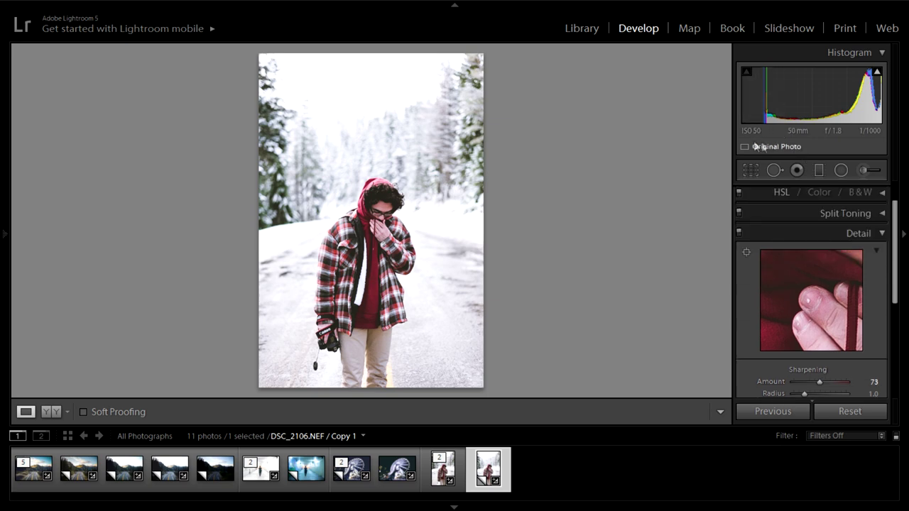
{"action": "scroll", "coordinate": [820, 289], "scroll_direction": "down", "scroll_amount": 6}
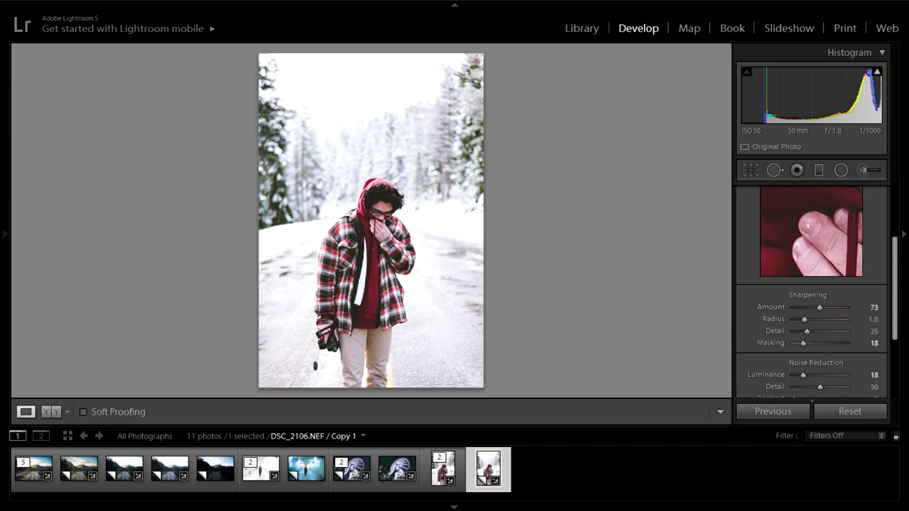
{"action": "scroll", "coordinate": [819, 284], "scroll_direction": "down", "scroll_amount": 4}
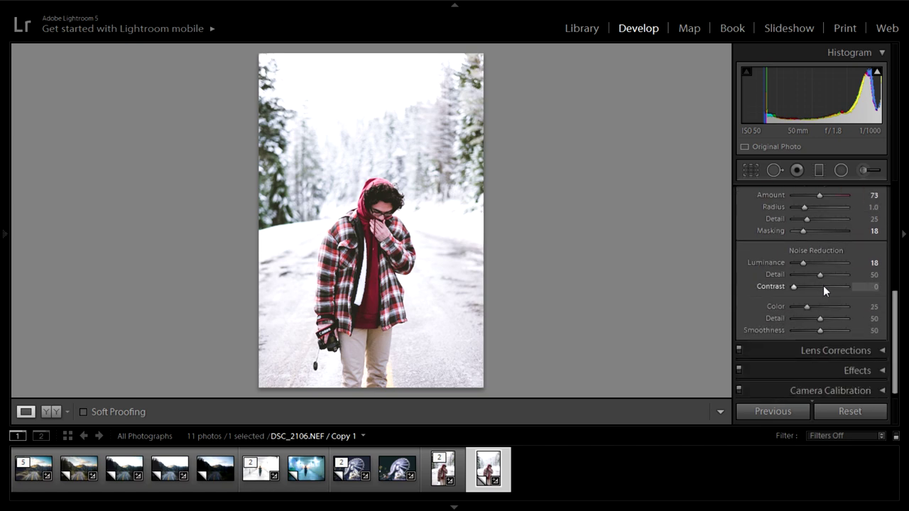
{"action": "scroll", "coordinate": [836, 287], "scroll_direction": "up", "scroll_amount": 8}
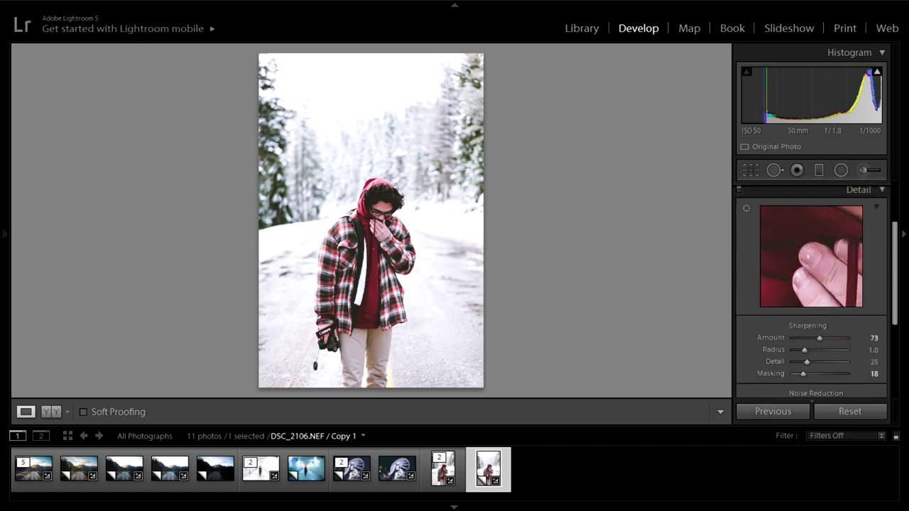
{"action": "scroll", "coordinate": [887, 227], "scroll_direction": "up", "scroll_amount": 2}
Compare the photo with Lens Profile Corrections off and on, leaving them enabled.
{"action": "left_click", "coordinate": [884, 227]}
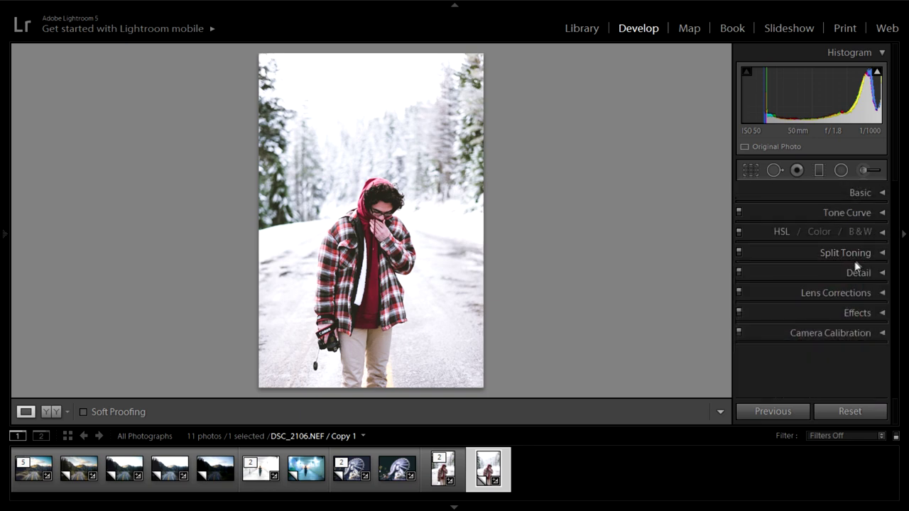
{"action": "left_click", "coordinate": [881, 293]}
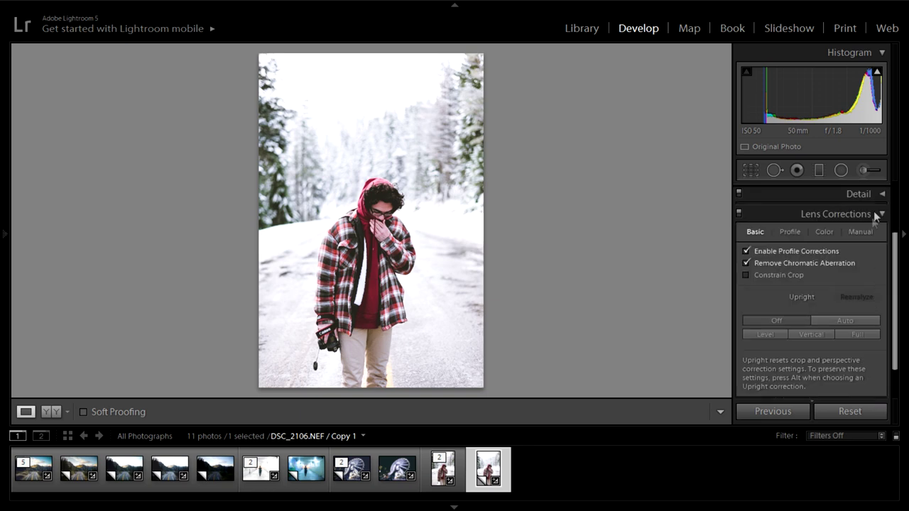
{"action": "left_click", "coordinate": [746, 250]}
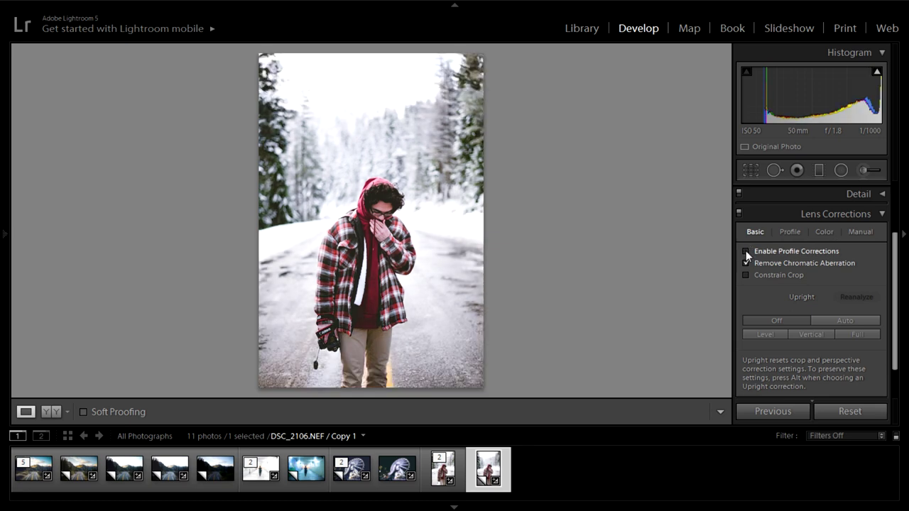
{"action": "left_click", "coordinate": [746, 250]}
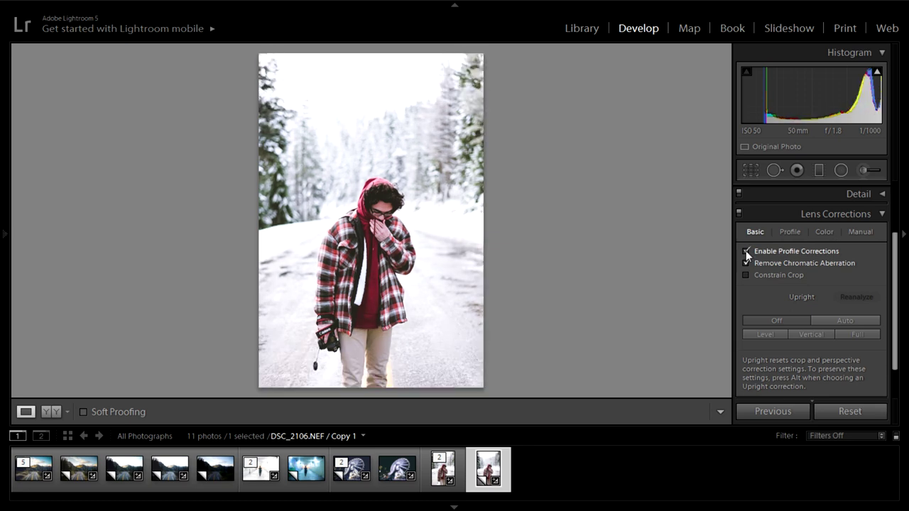
{"action": "left_click", "coordinate": [881, 213]}
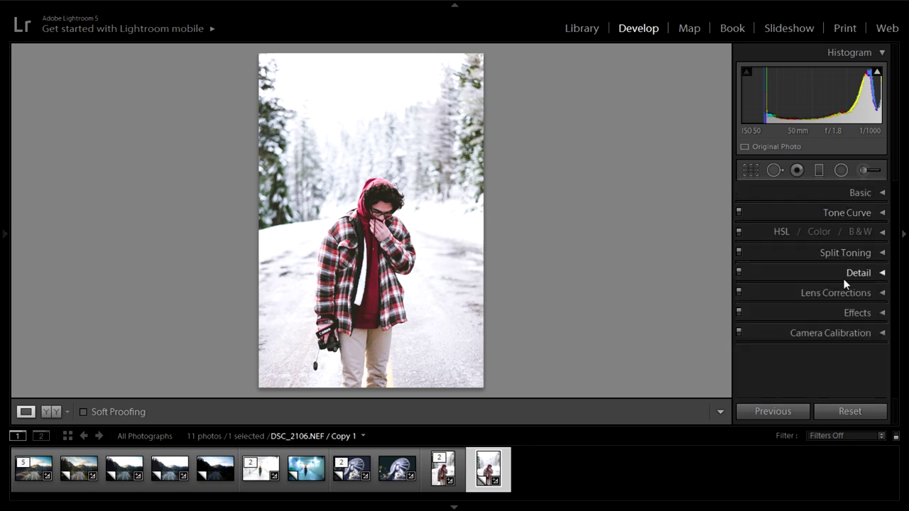
Glance at the Effects vignetting and grain settings, then show Camera Calibration.
{"action": "left_click", "coordinate": [880, 313]}
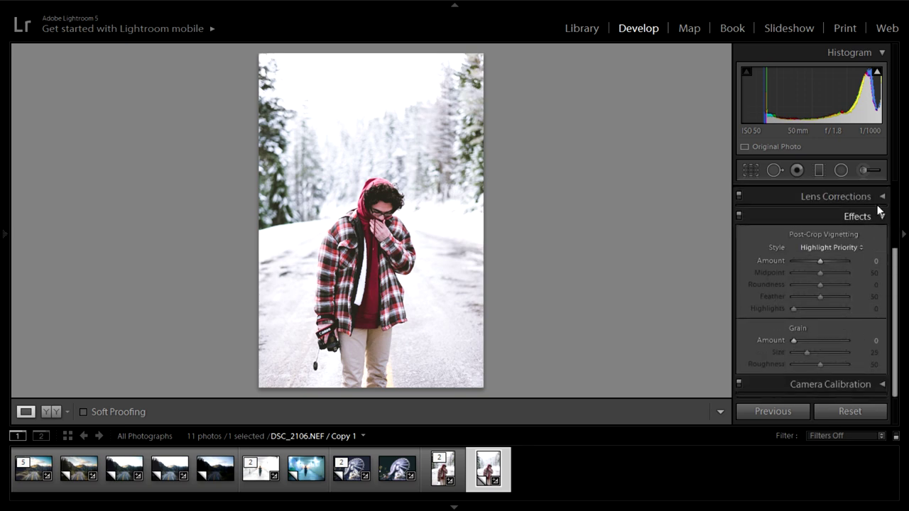
{"action": "left_click", "coordinate": [883, 217]}
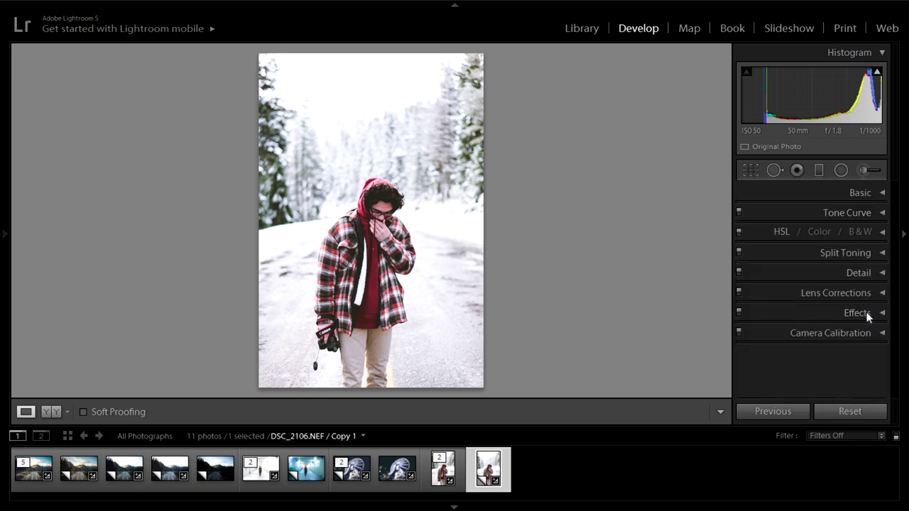
{"action": "left_click", "coordinate": [882, 335]}
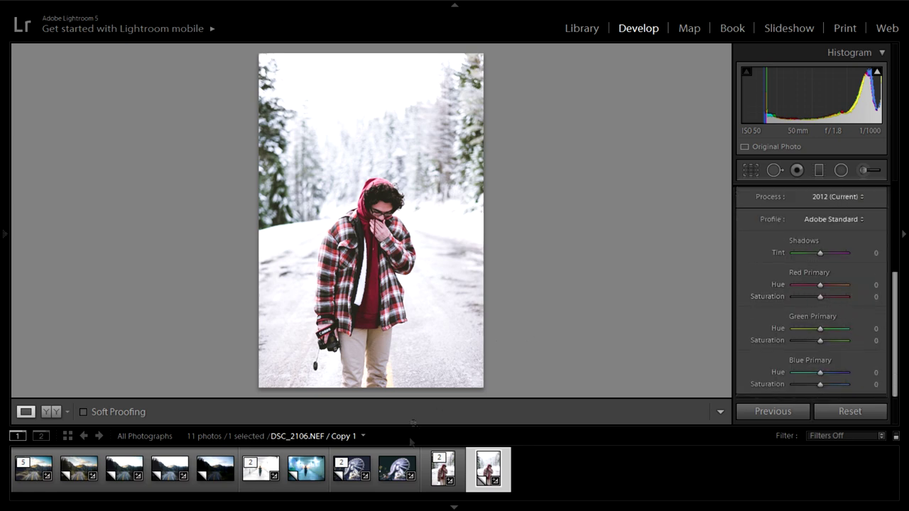
Compare the original with Copy 1, then show Copy 1 in the YY Before & After view.
{"action": "left_click", "coordinate": [440, 473]}
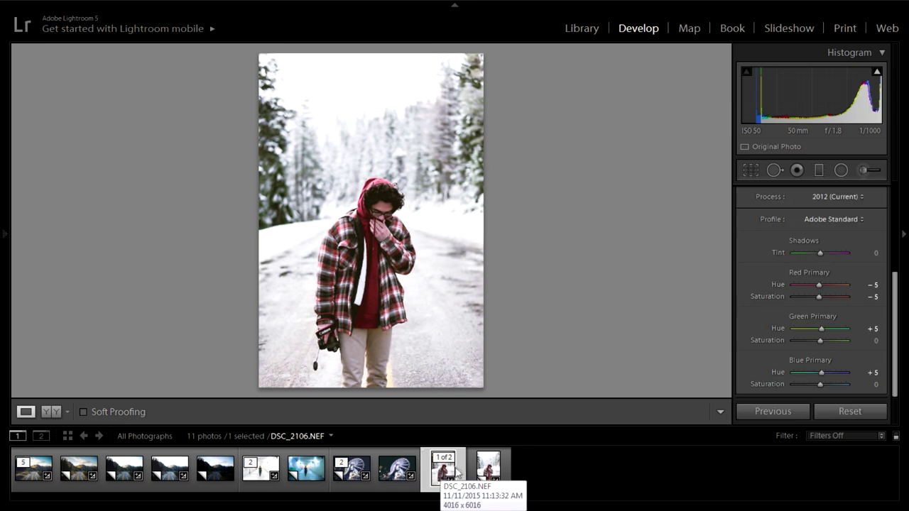
{"action": "left_click", "coordinate": [487, 469]}
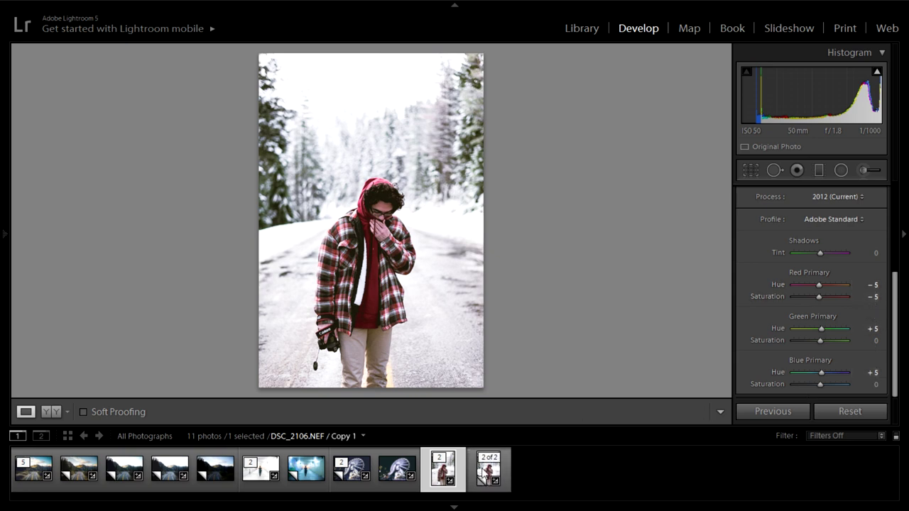
{"action": "left_click", "coordinate": [486, 469]}
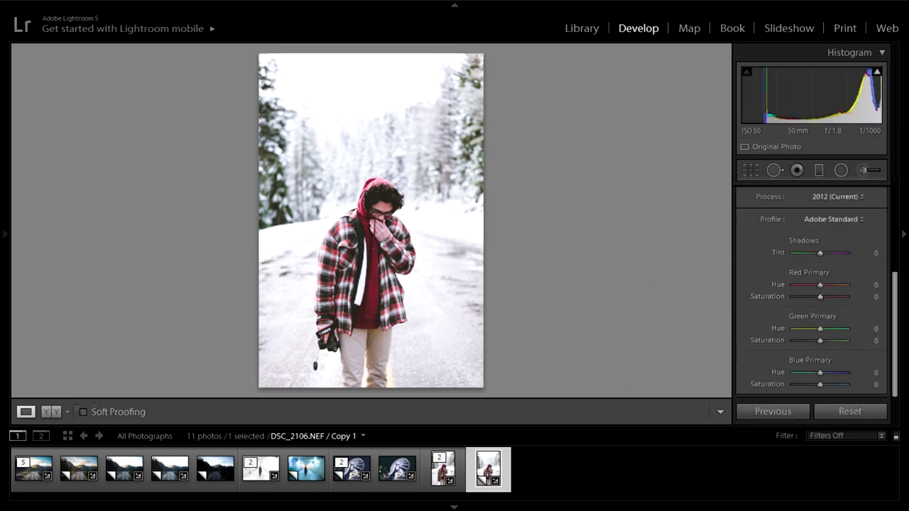
{"action": "left_click", "coordinate": [46, 411]}
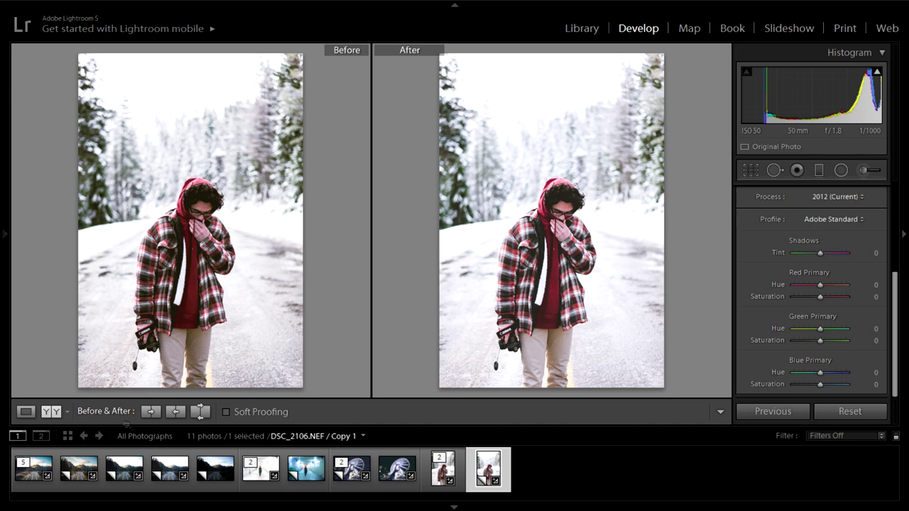
Return to Loupe view and zoom into the face, then back out.
{"action": "left_click", "coordinate": [29, 414]}
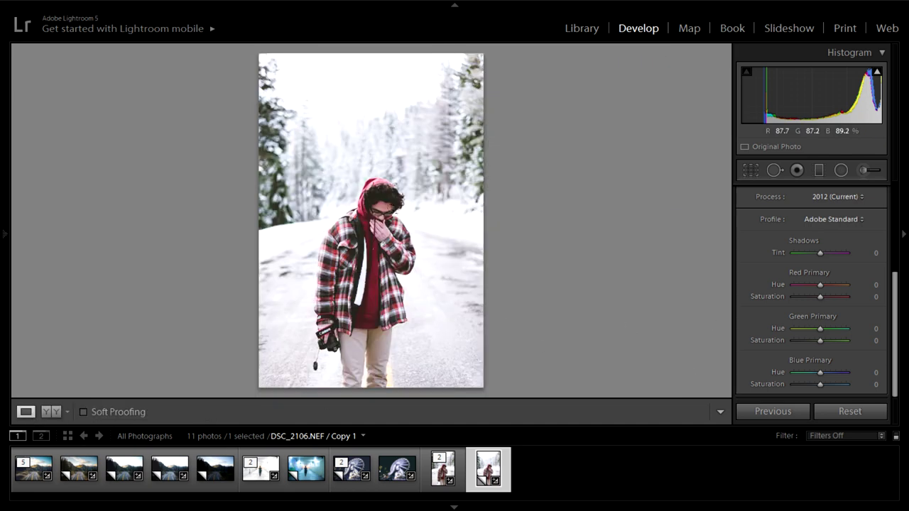
{"action": "left_click", "coordinate": [345, 140]}
{"action": "left_click", "coordinate": [345, 140]}
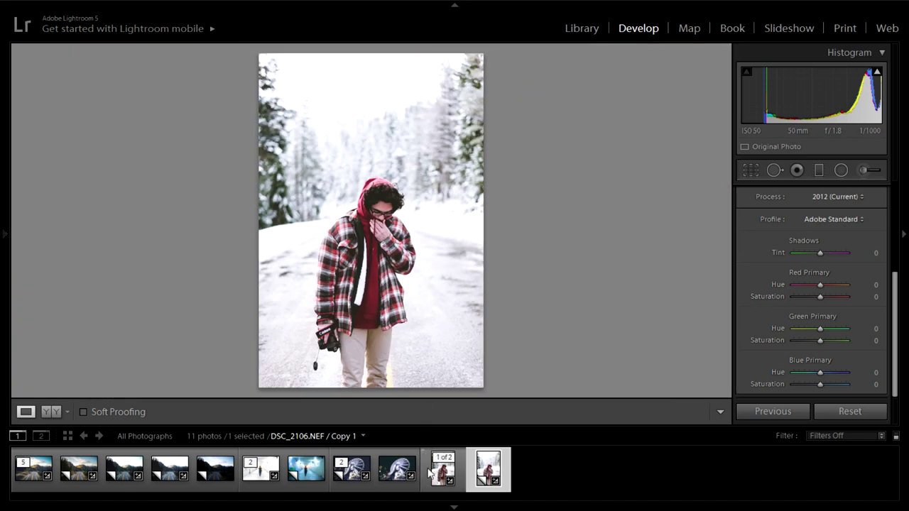
Compare the original and Copy 1 in Before & After, then return to Loupe view.
{"action": "left_click", "coordinate": [45, 412]}
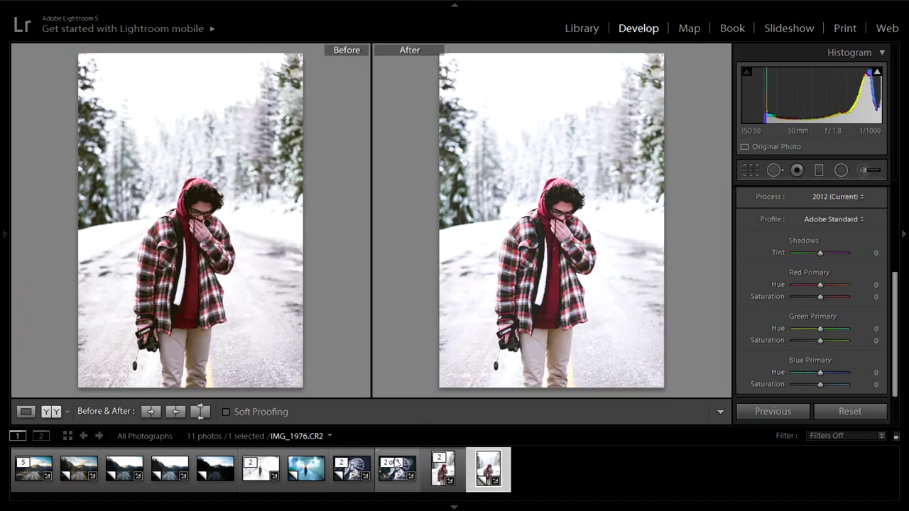
{"action": "left_click", "coordinate": [440, 471]}
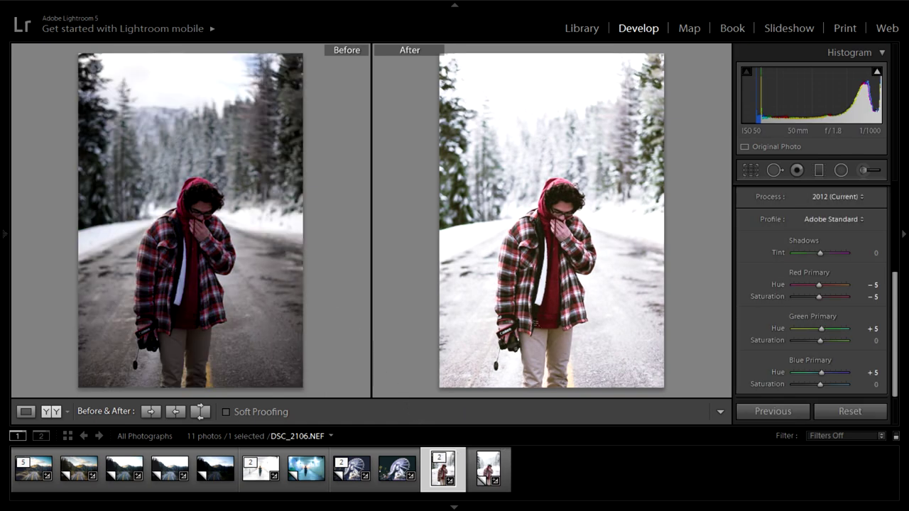
{"action": "left_click", "coordinate": [487, 469]}
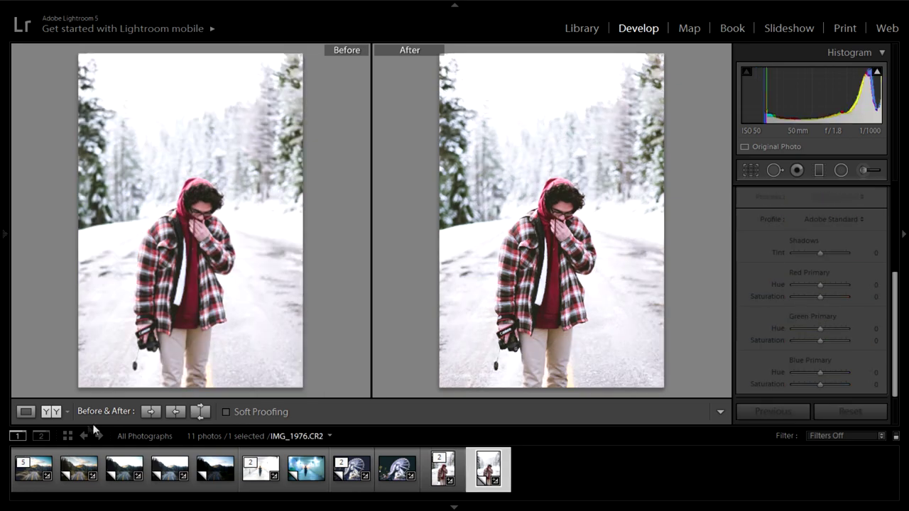
{"action": "left_click", "coordinate": [25, 412]}
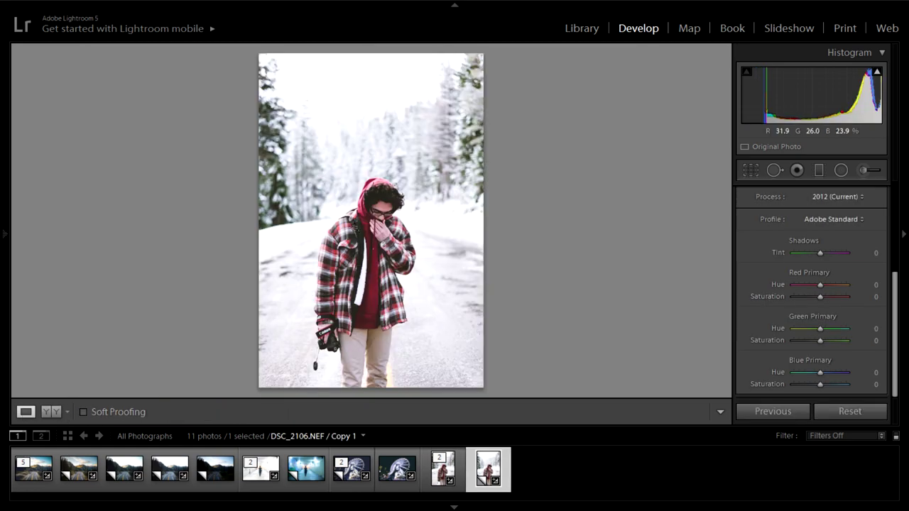